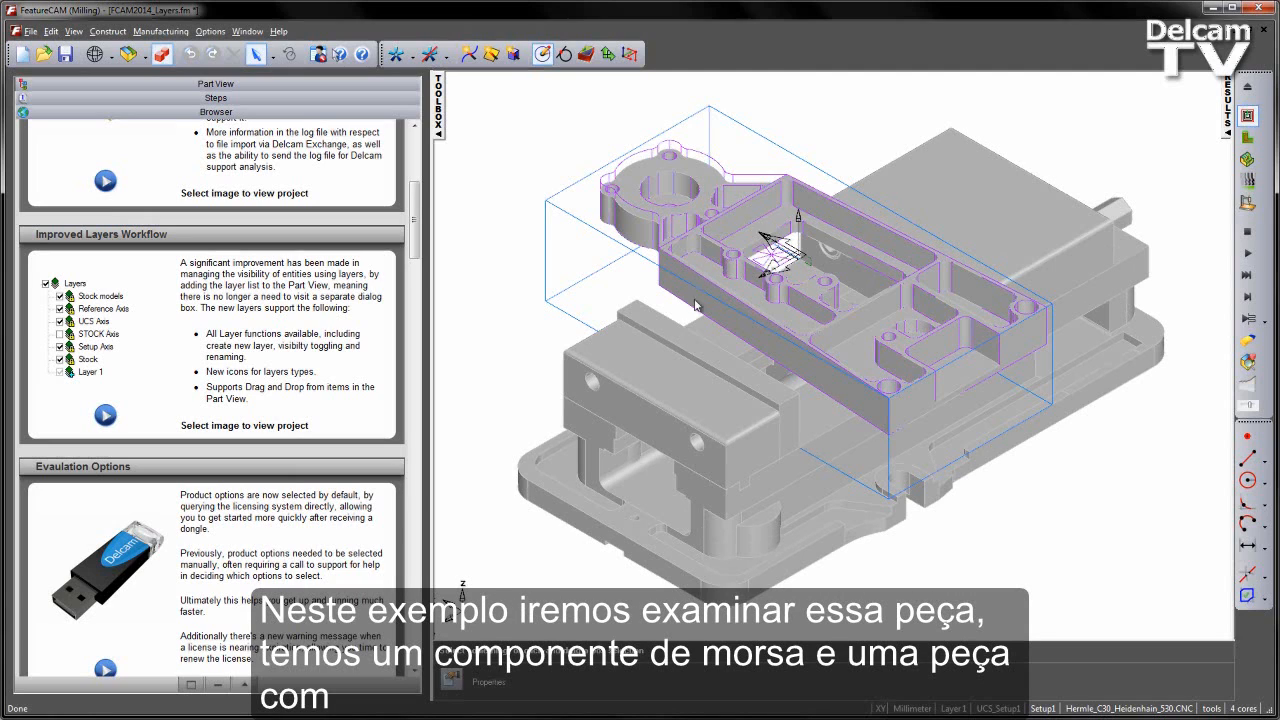
- Display the part's feature and layer tree and examine the commands offered for the Stock layer
click(265, 86)
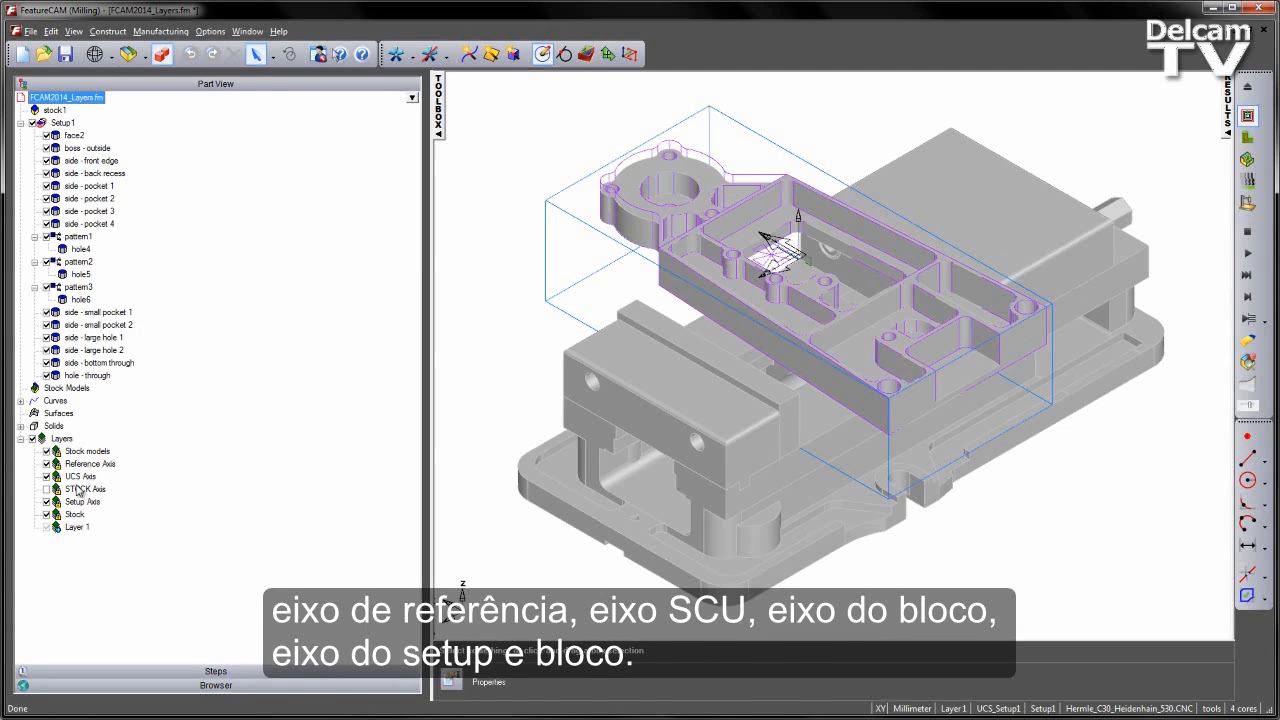
right_click(73, 515)
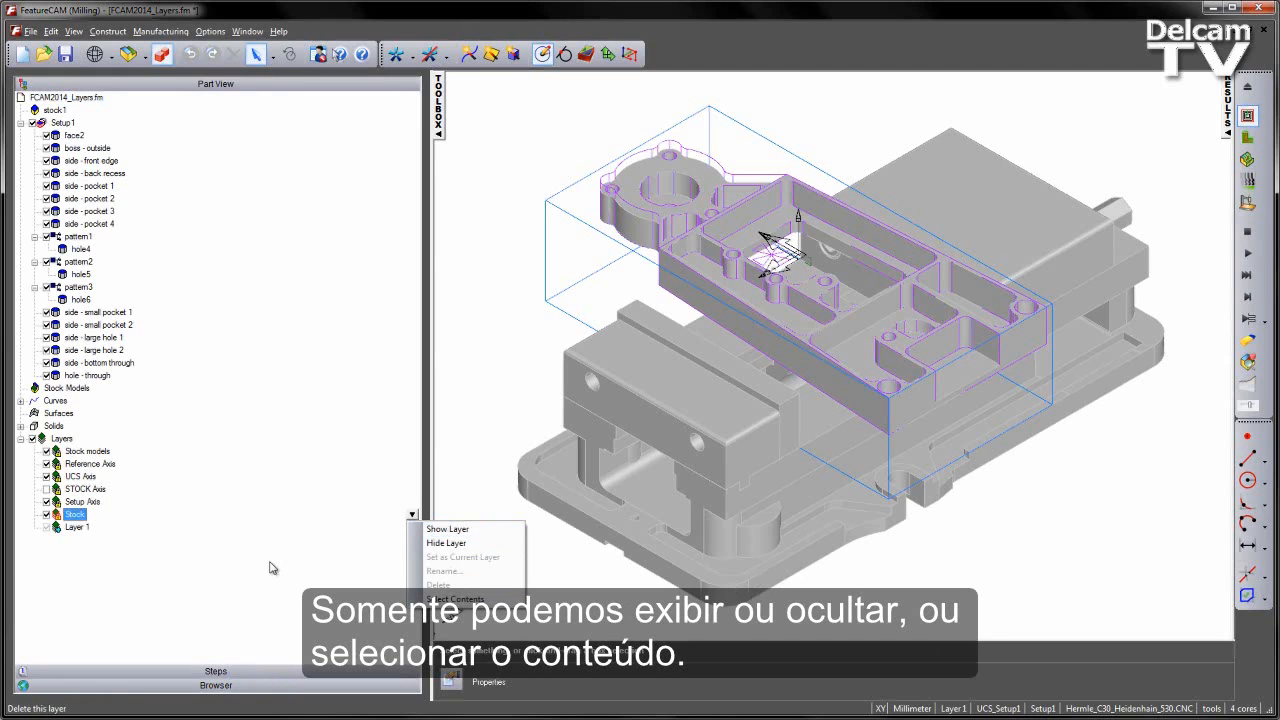
click(209, 552)
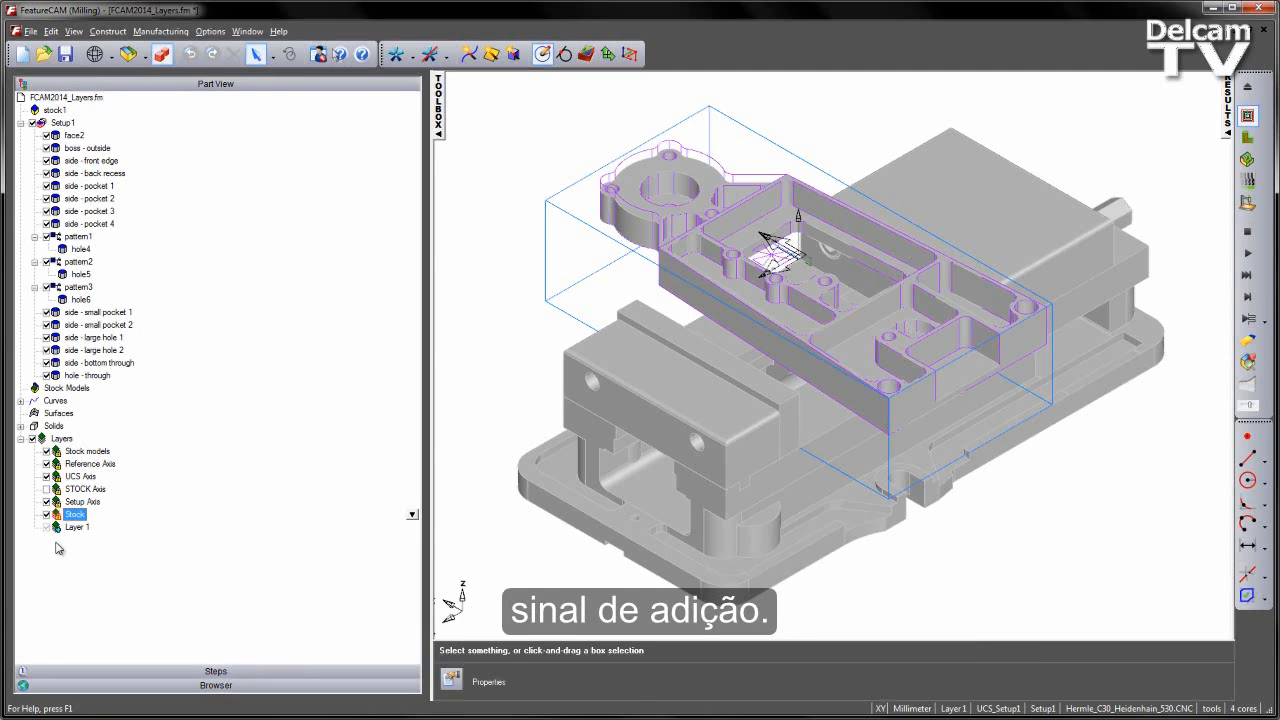
- View the Layers dialog twice, once from the Layers group and once from the current-layer indicator, closing it without changes
right_click(62, 439)
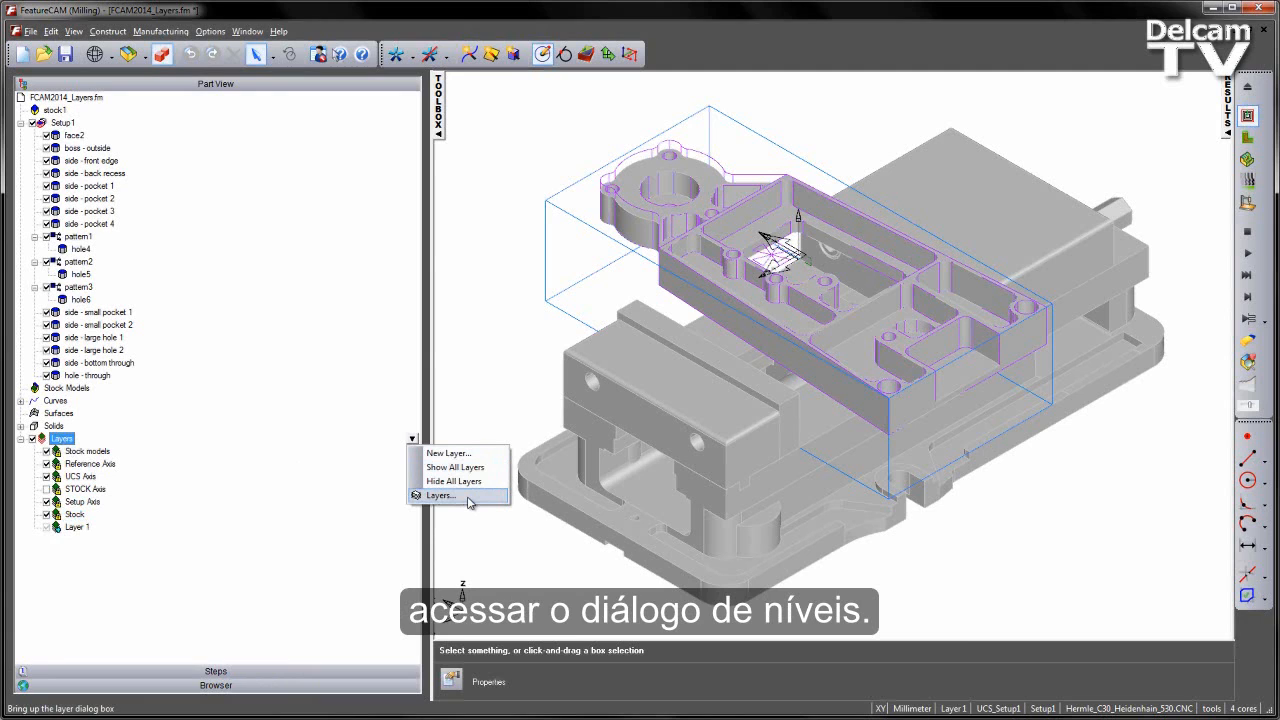
click(469, 497)
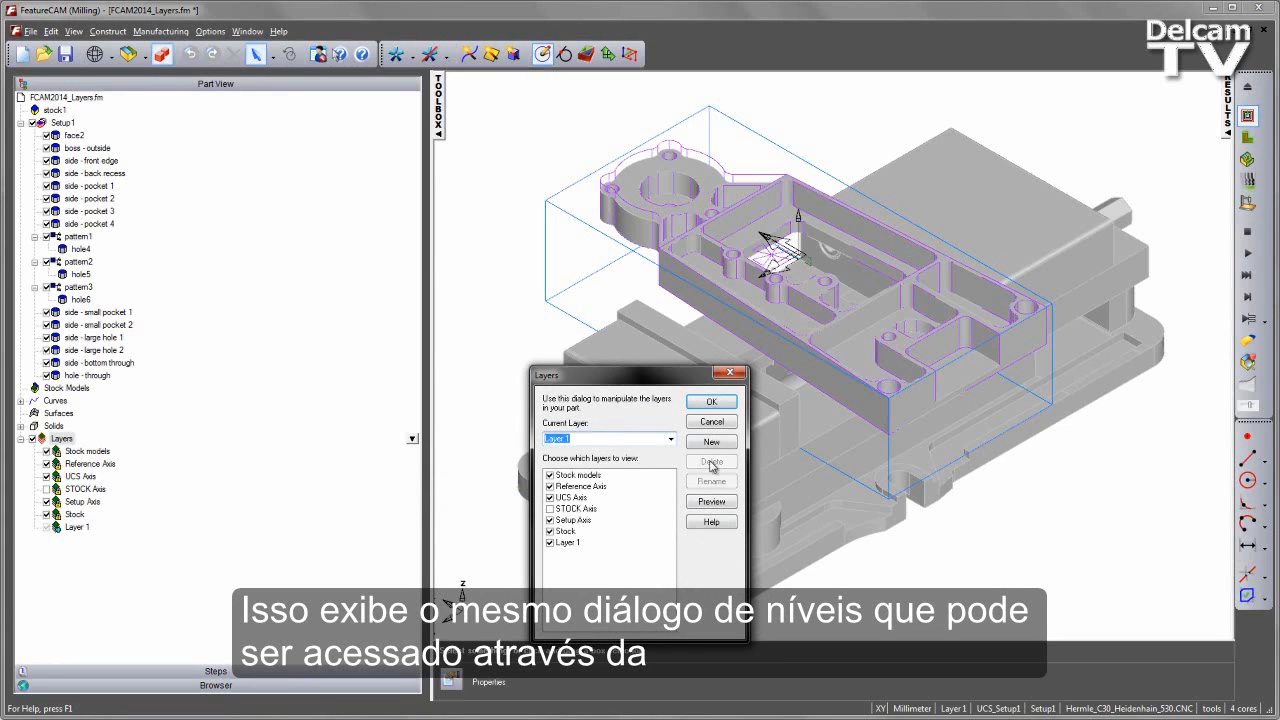
click(716, 424)
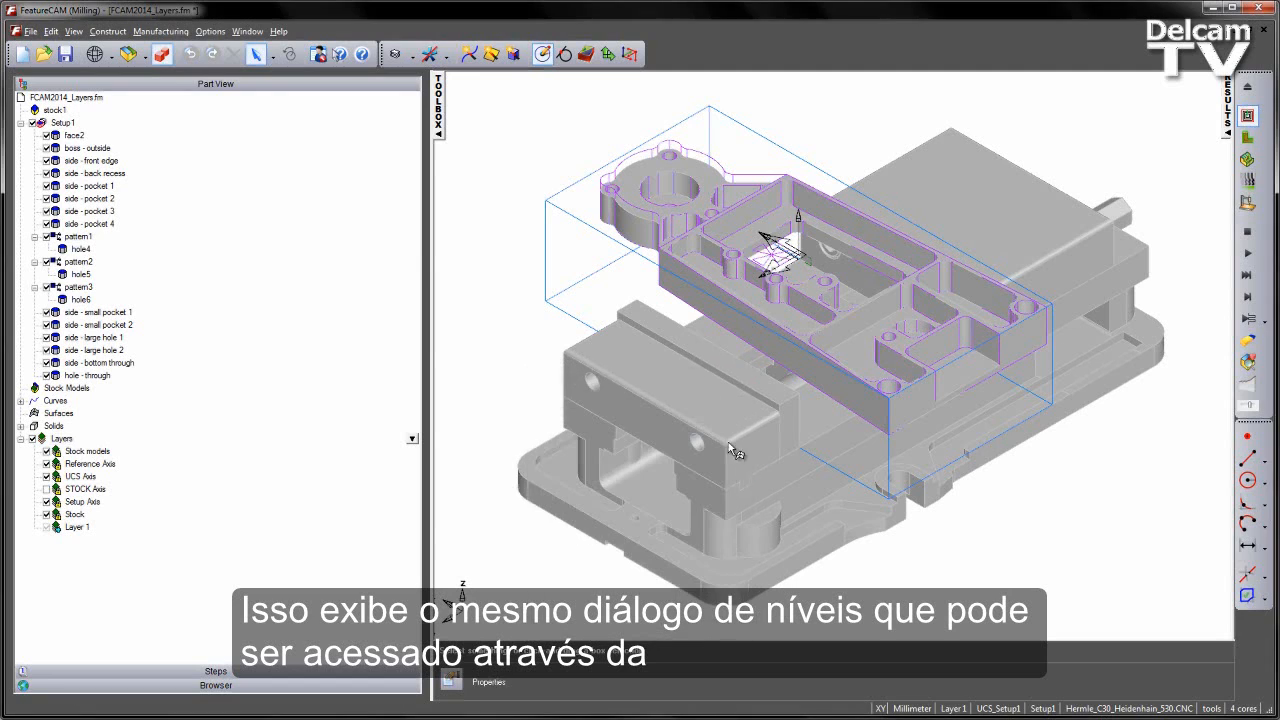
click(955, 709)
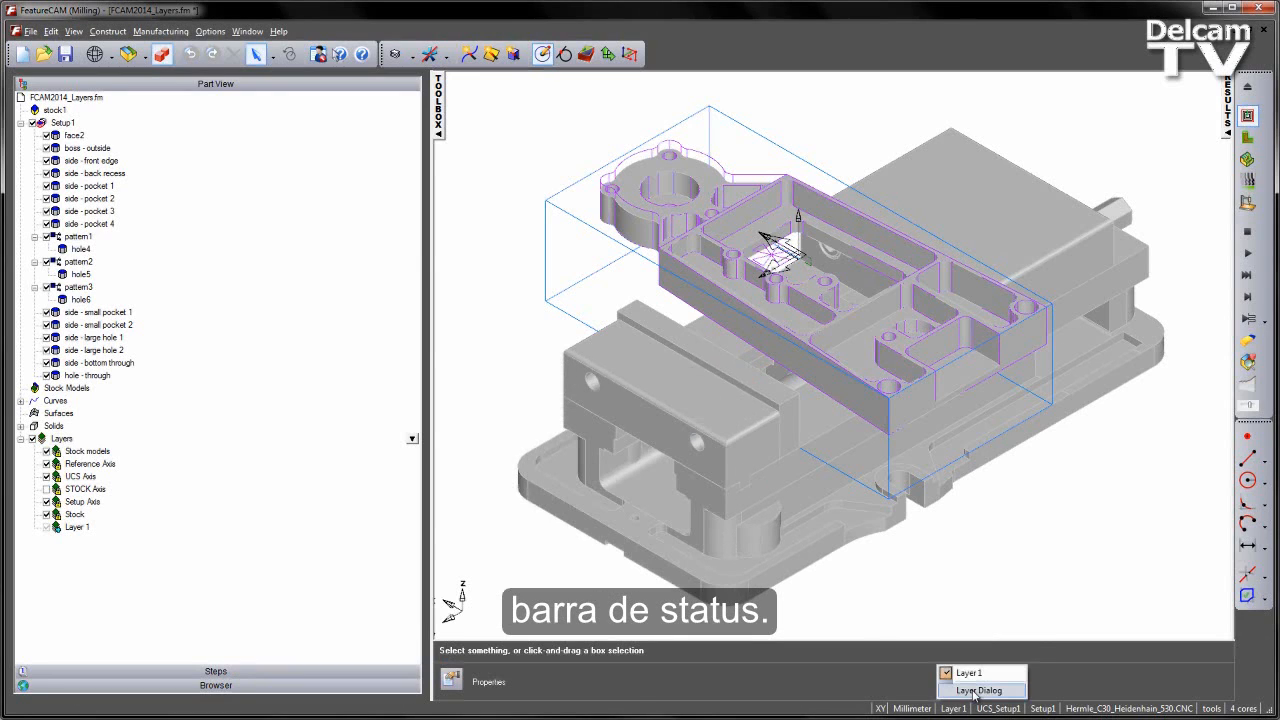
click(970, 690)
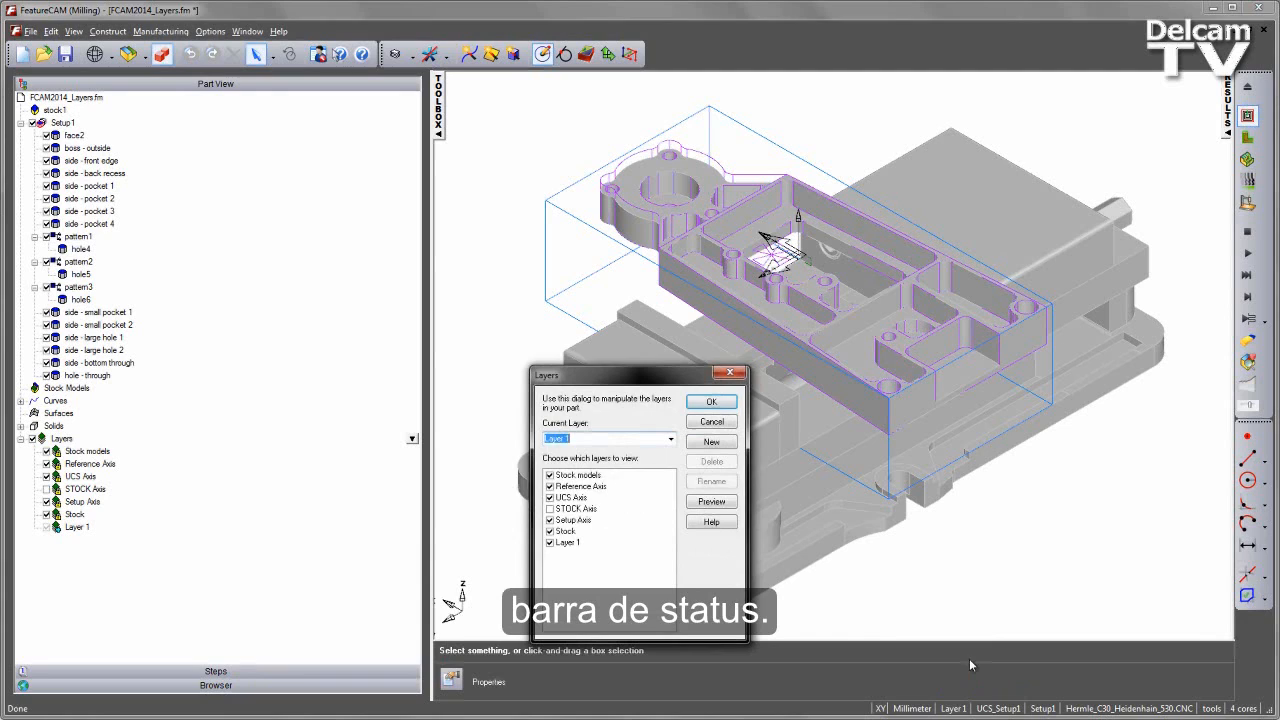
click(718, 372)
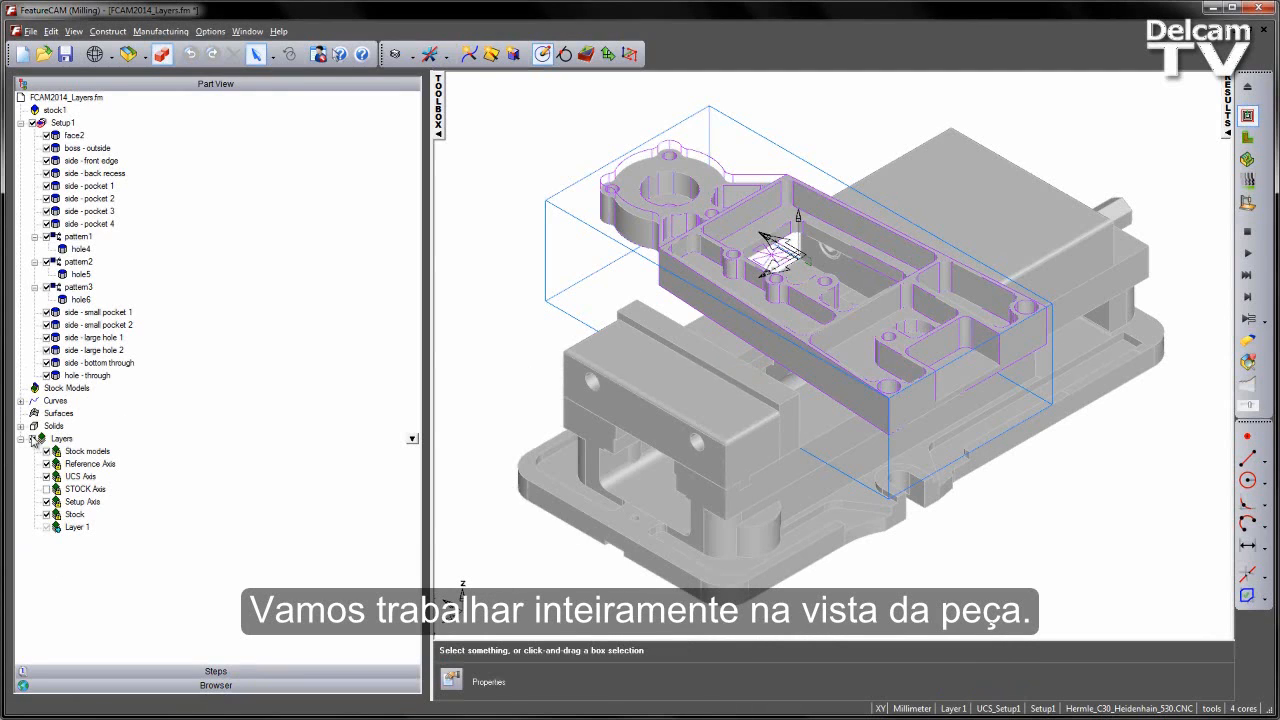
- Create a new layer with the default name Layer 2
right_click(65, 443)
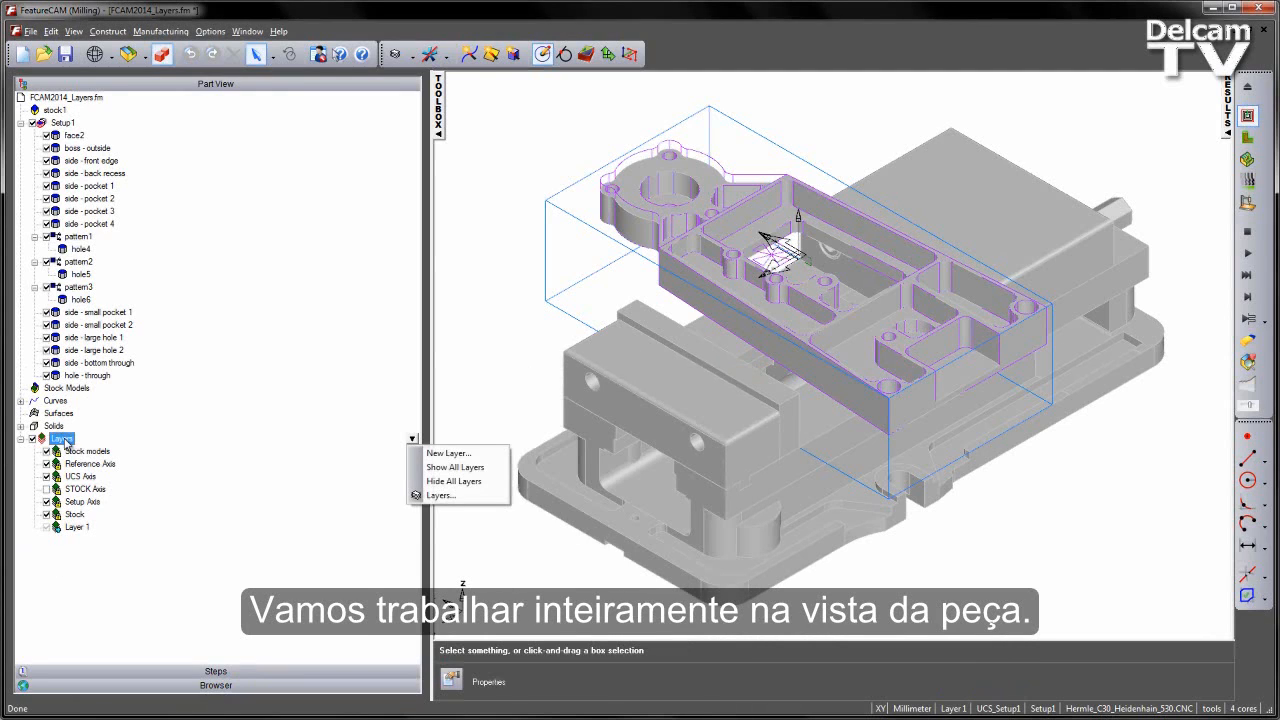
click(450, 453)
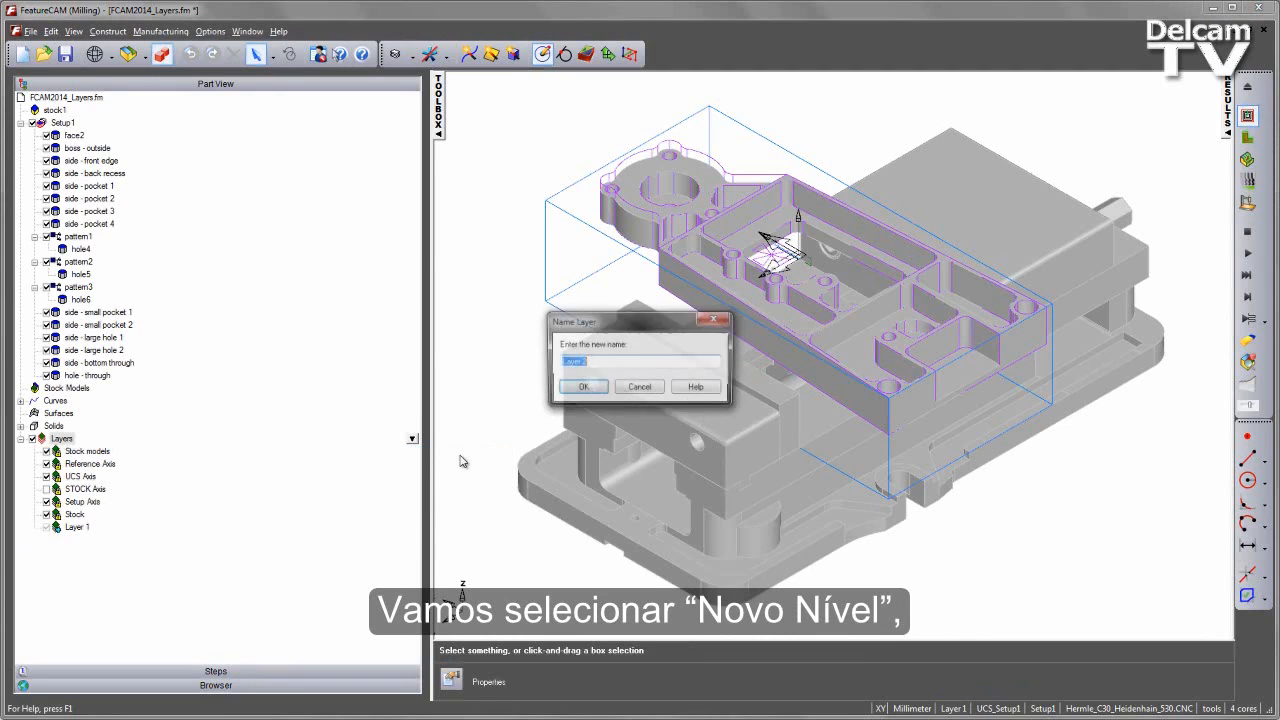
click(582, 388)
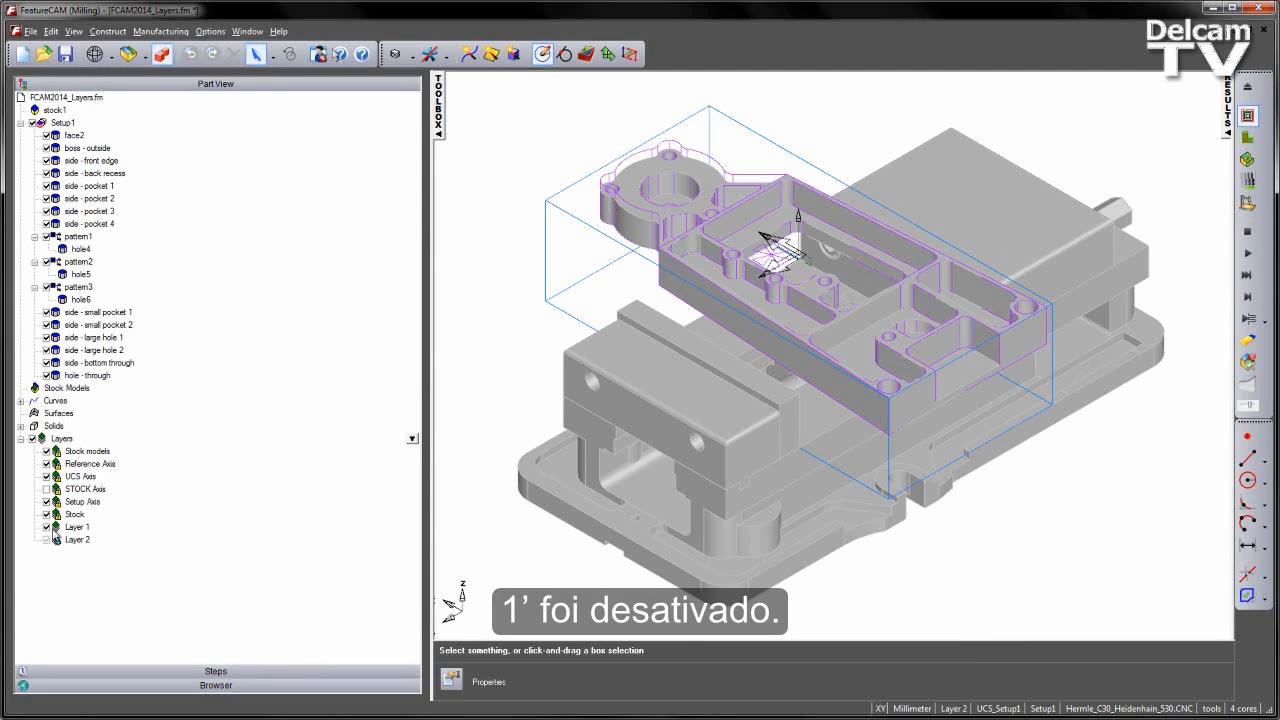
- Hide and show Layer 1 twice to check which geometry it contains
click(46, 527)
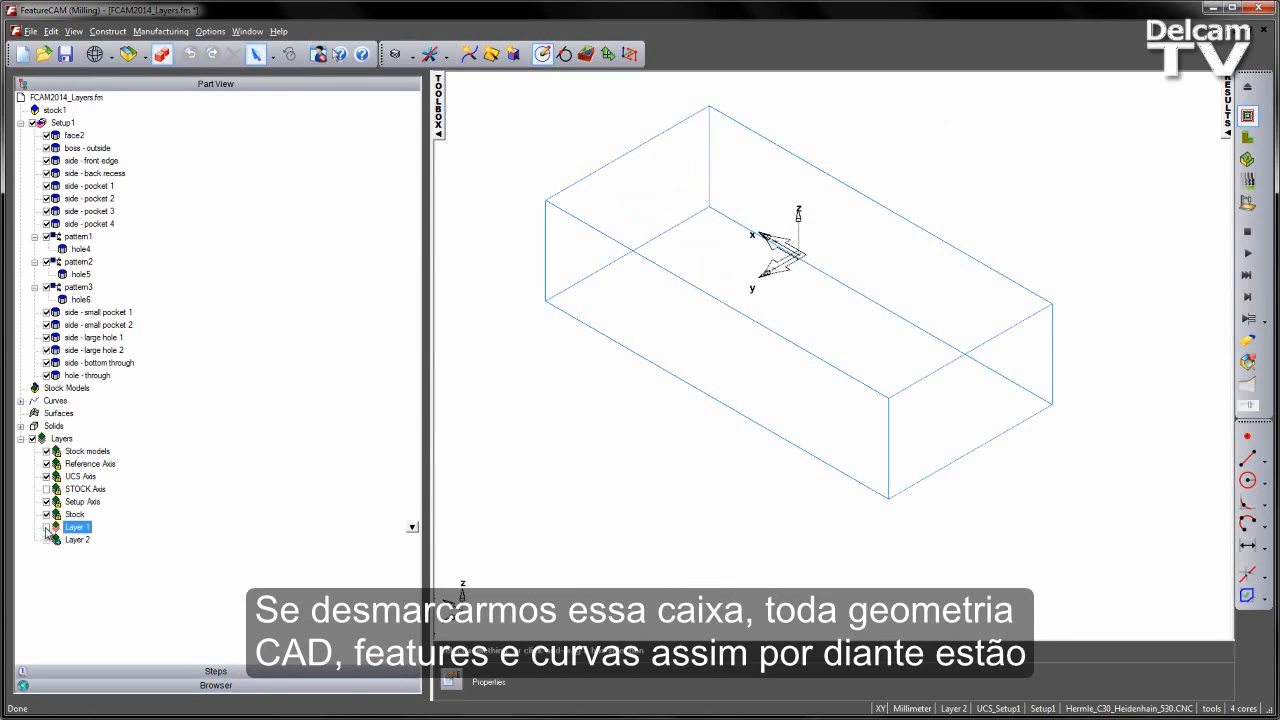
click(46, 527)
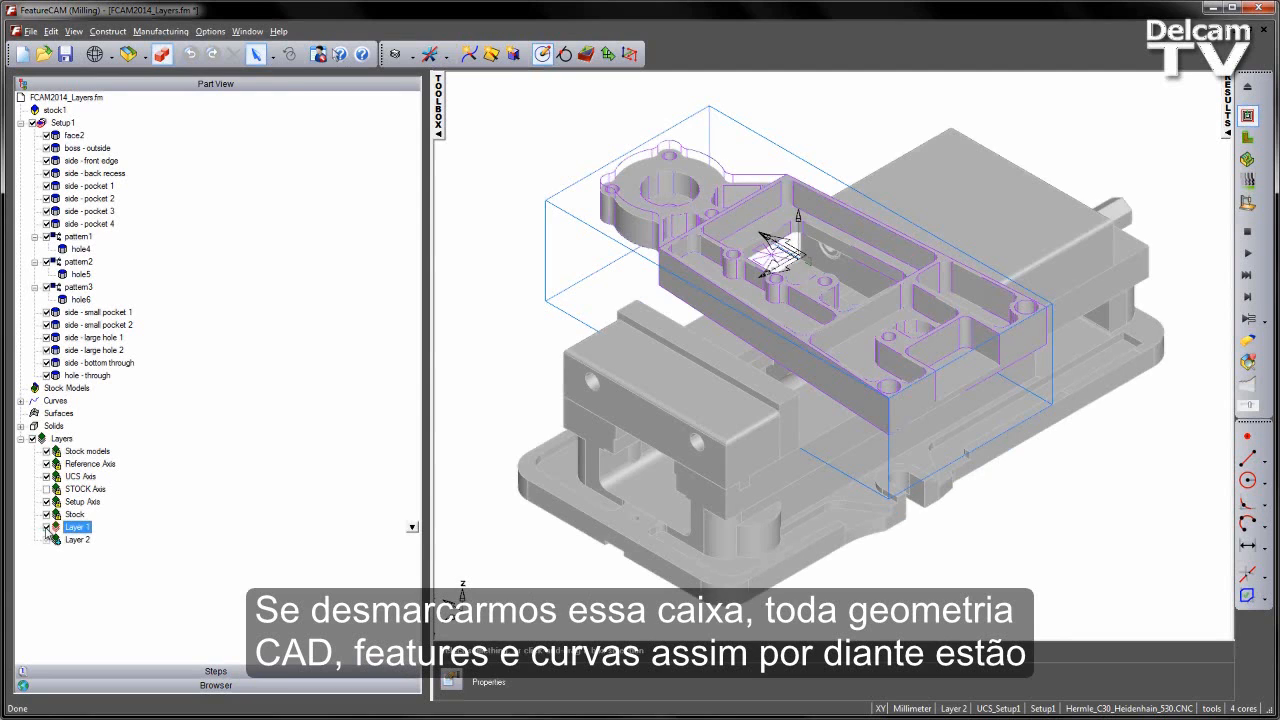
click(46, 527)
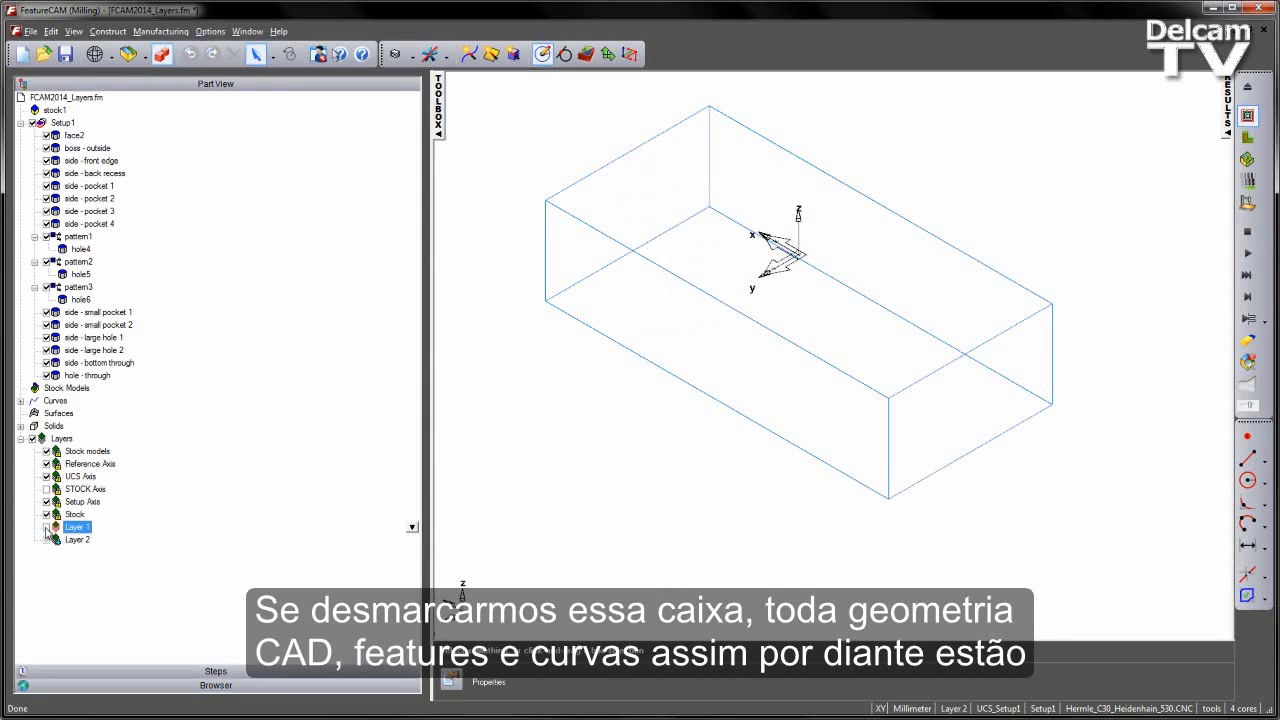
click(46, 527)
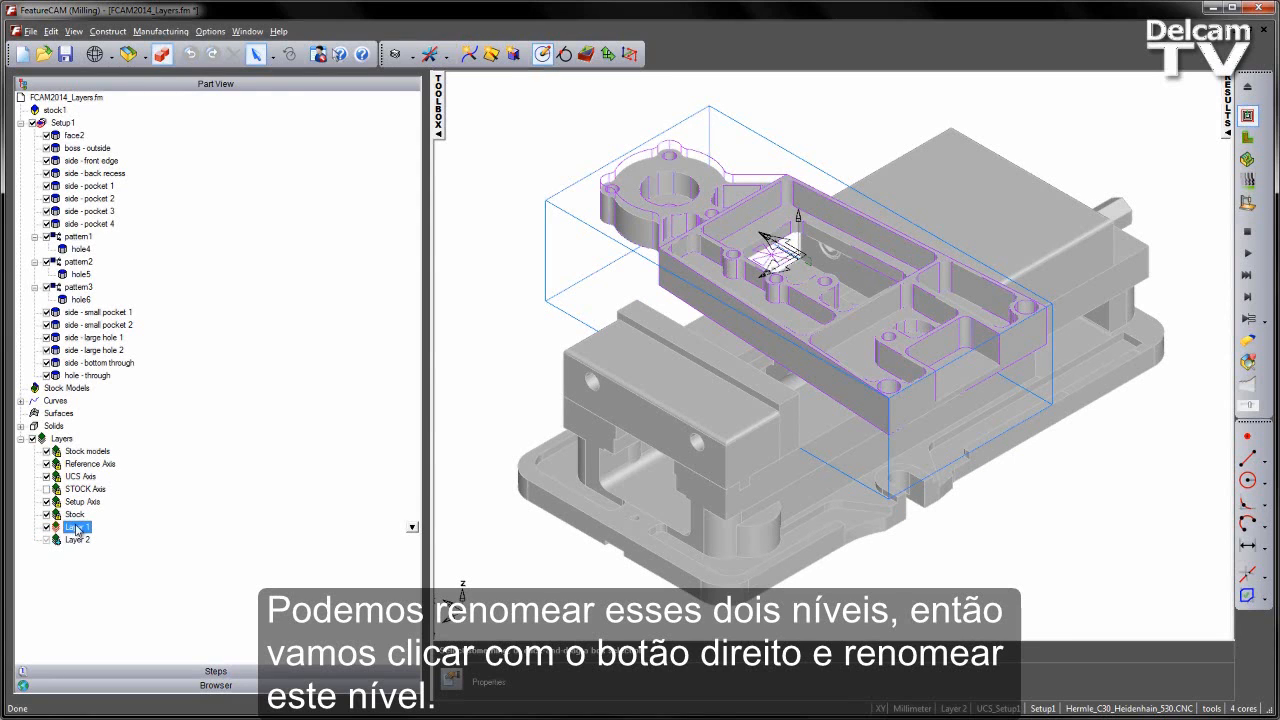
- Rename Layer 1 as Part
right_click(77, 528)
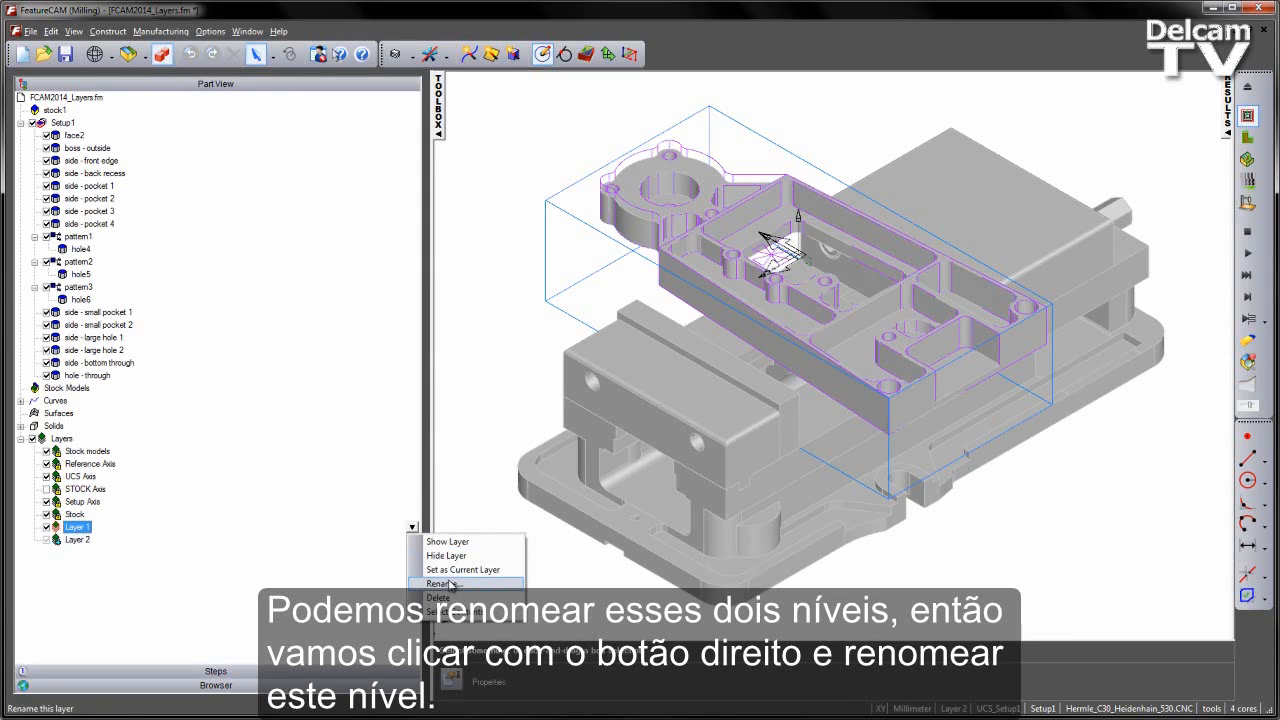
click(455, 584)
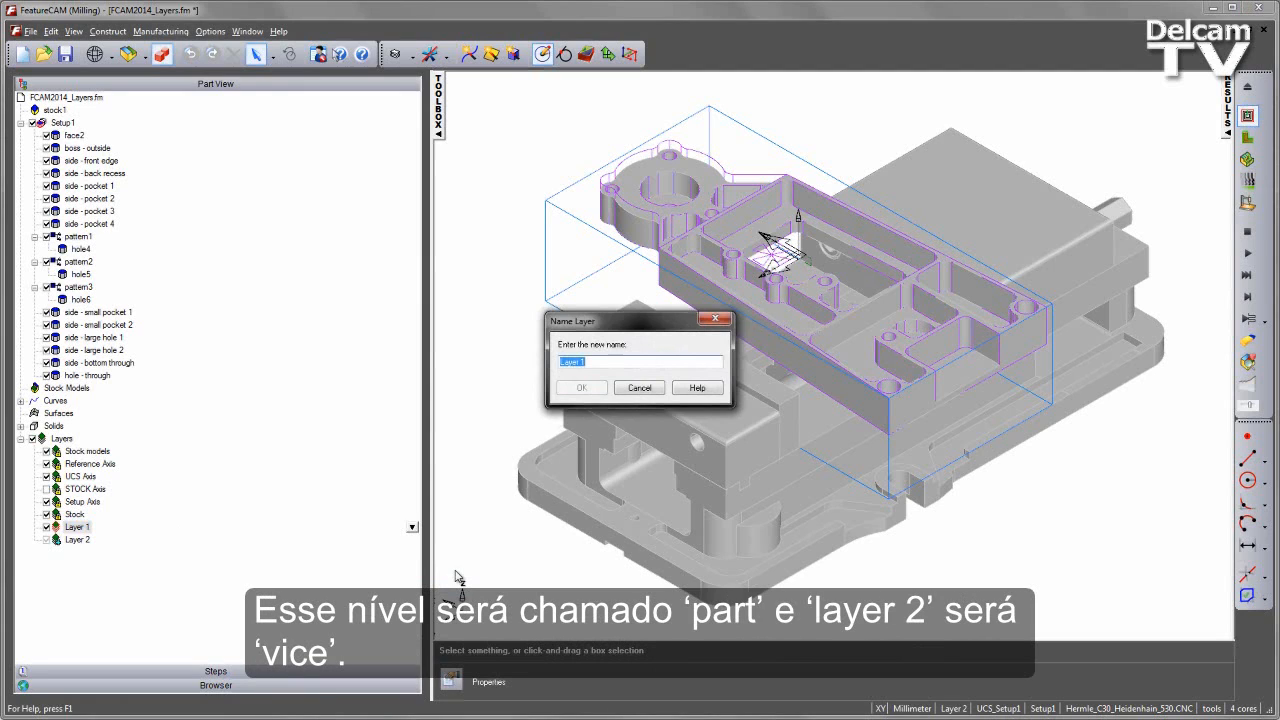
text(Part)
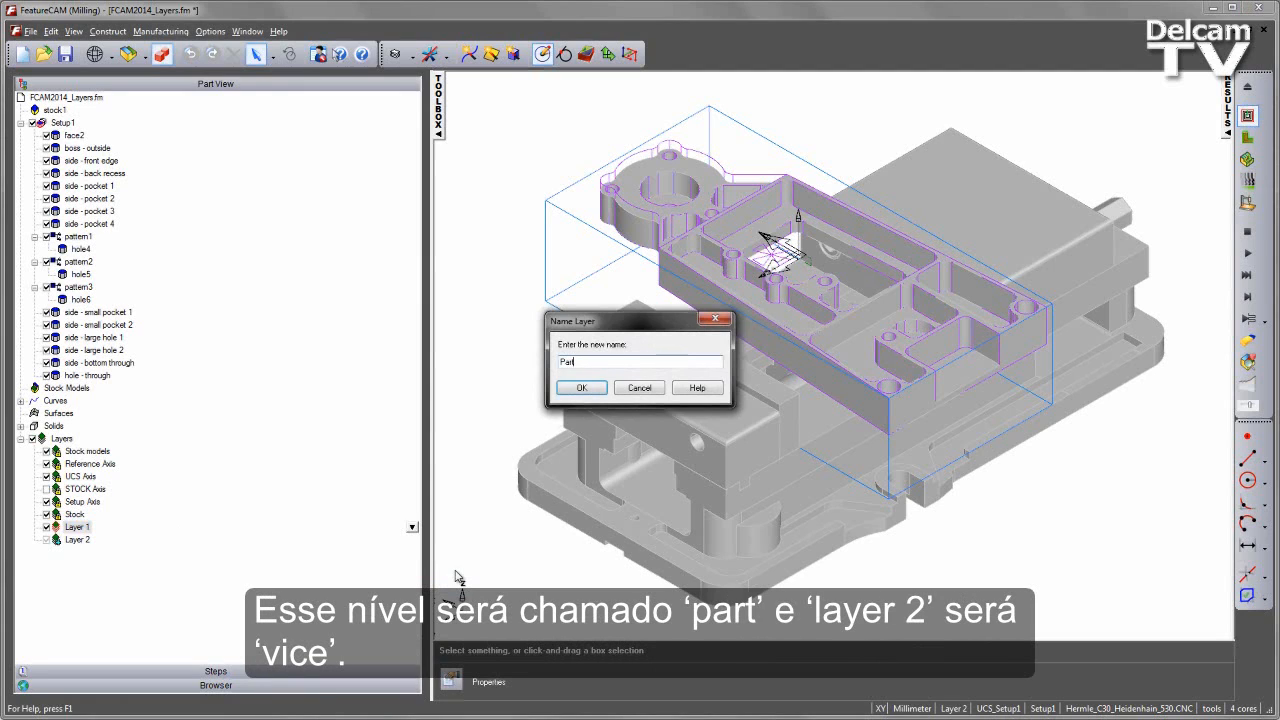
click(583, 388)
- Rename Layer 2 as Vice
right_click(80, 540)
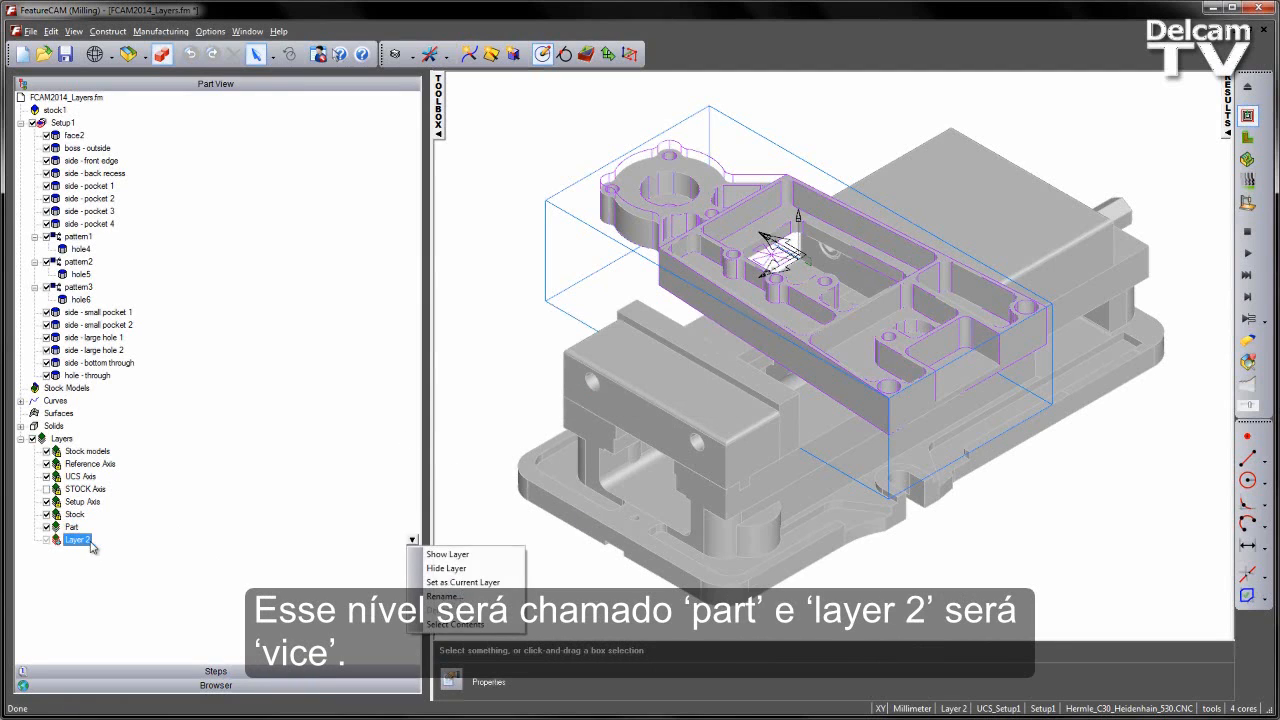
click(430, 597)
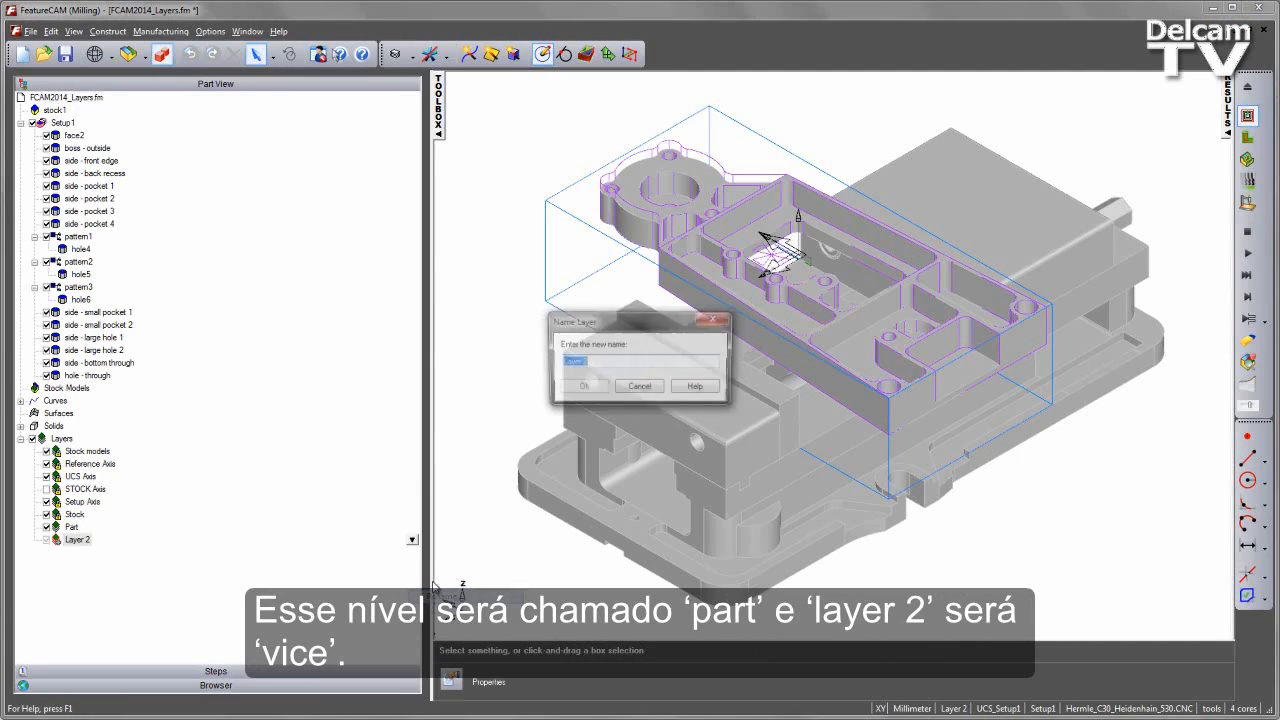
text(Vice)
click(582, 389)
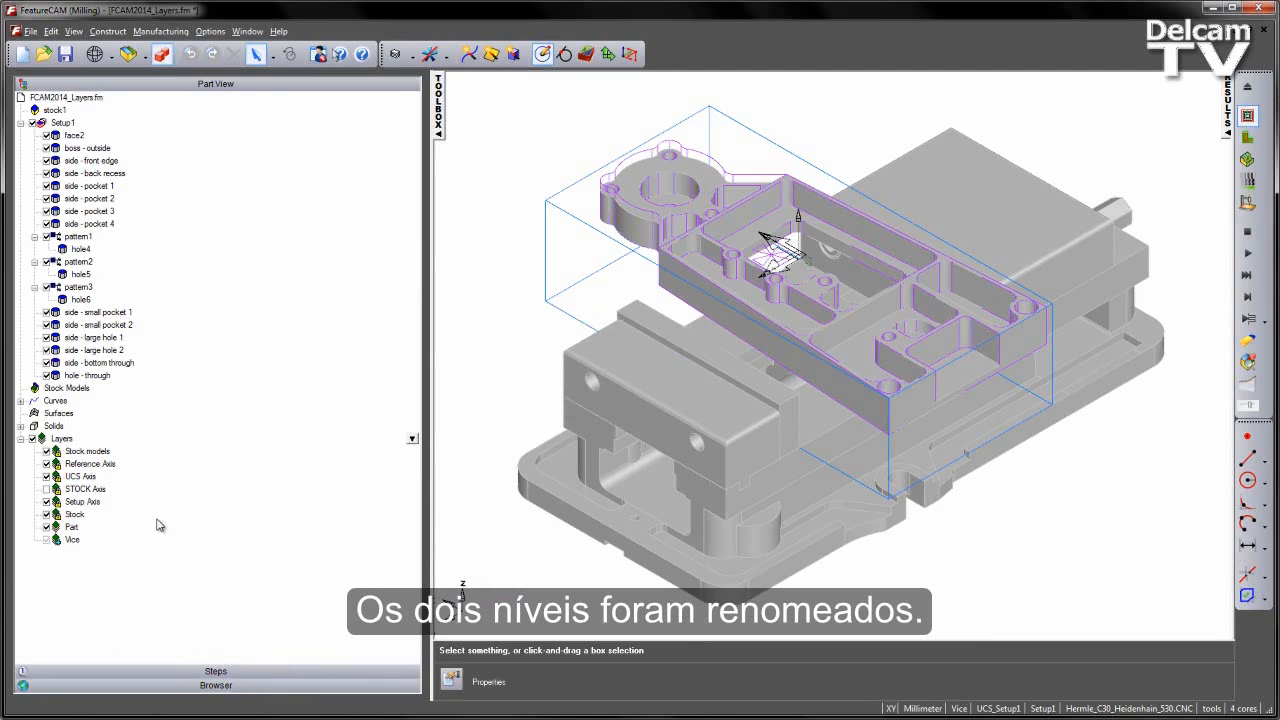
- Switch the current layer from Vice to Part, back to Vice, and finally to Part again
right_click(72, 527)
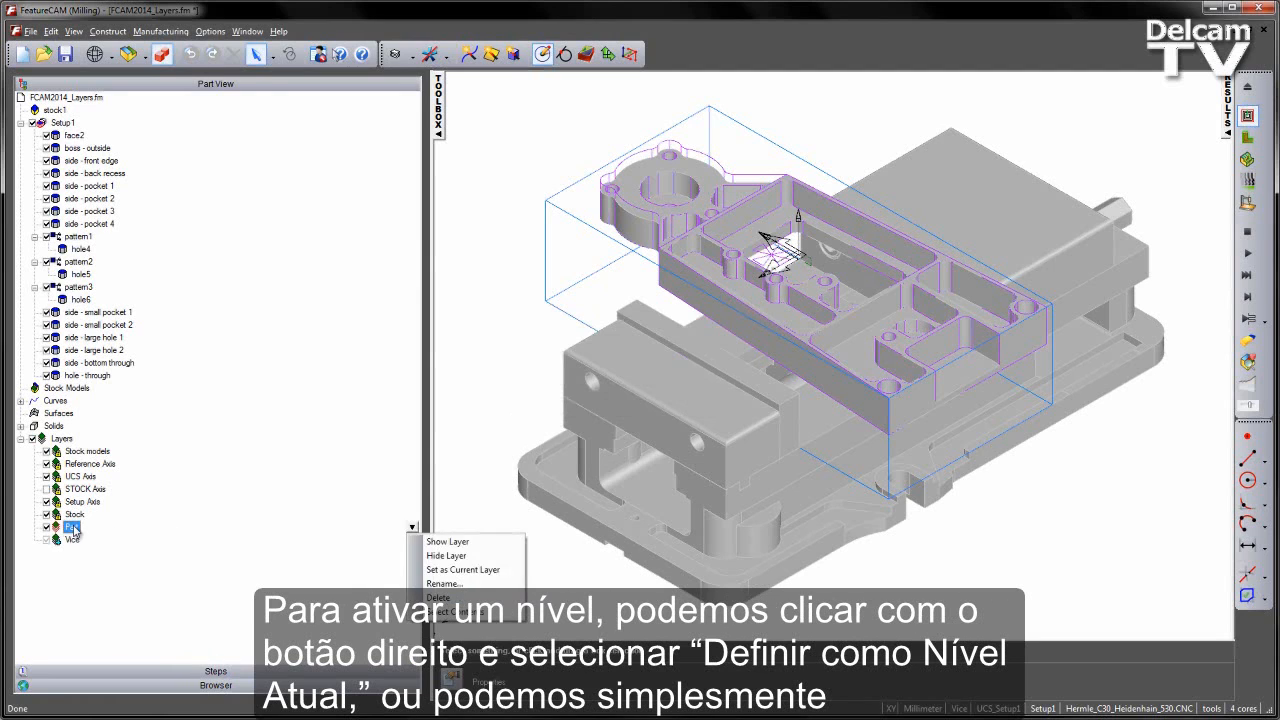
click(495, 570)
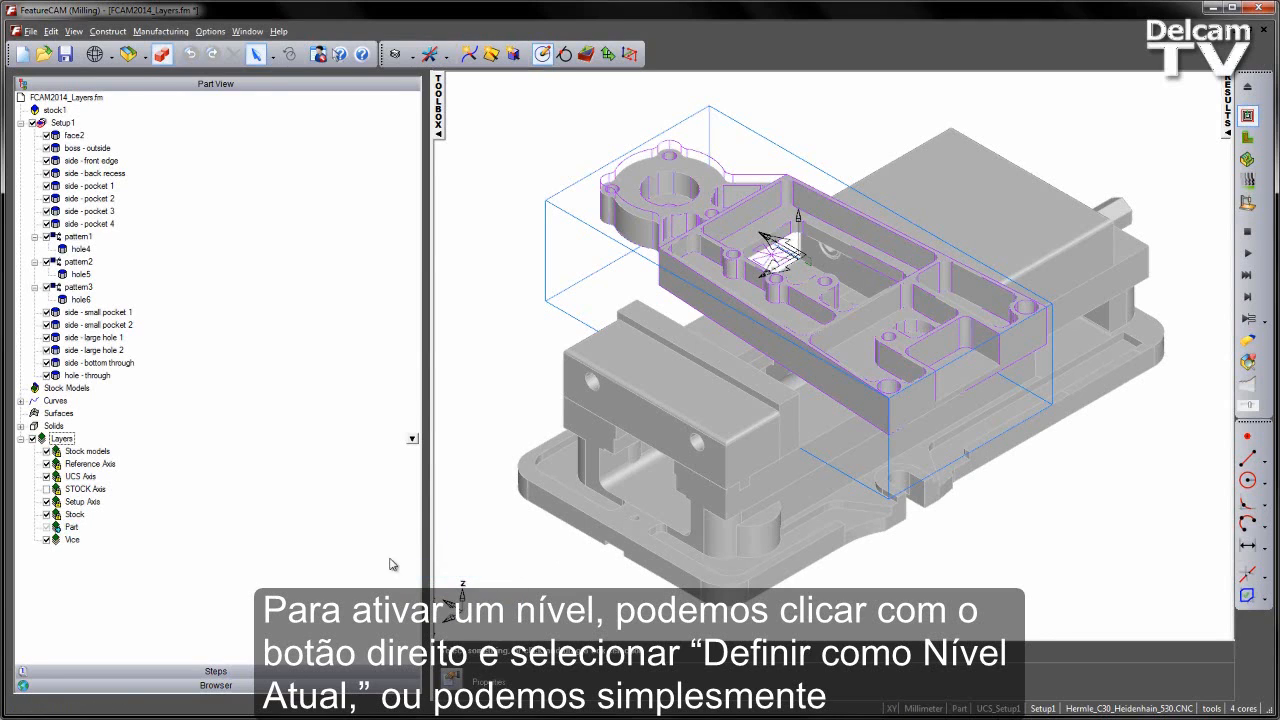
double_click(60, 541)
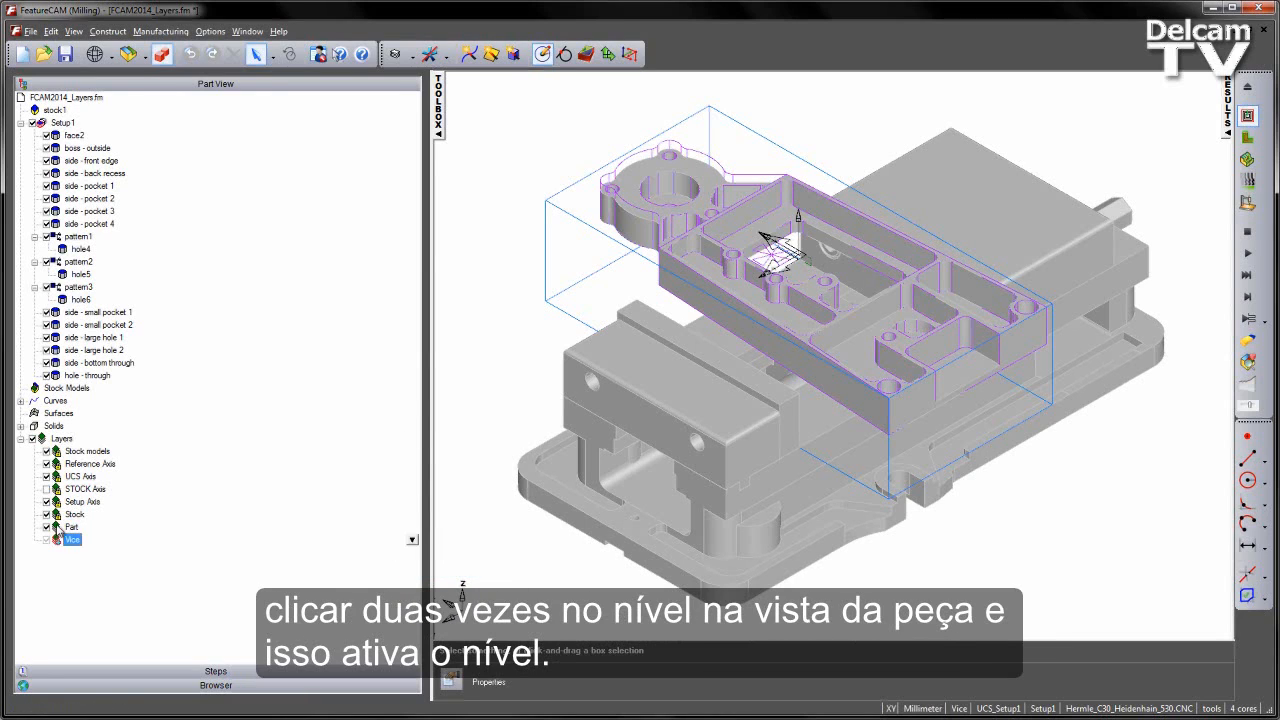
double_click(58, 528)
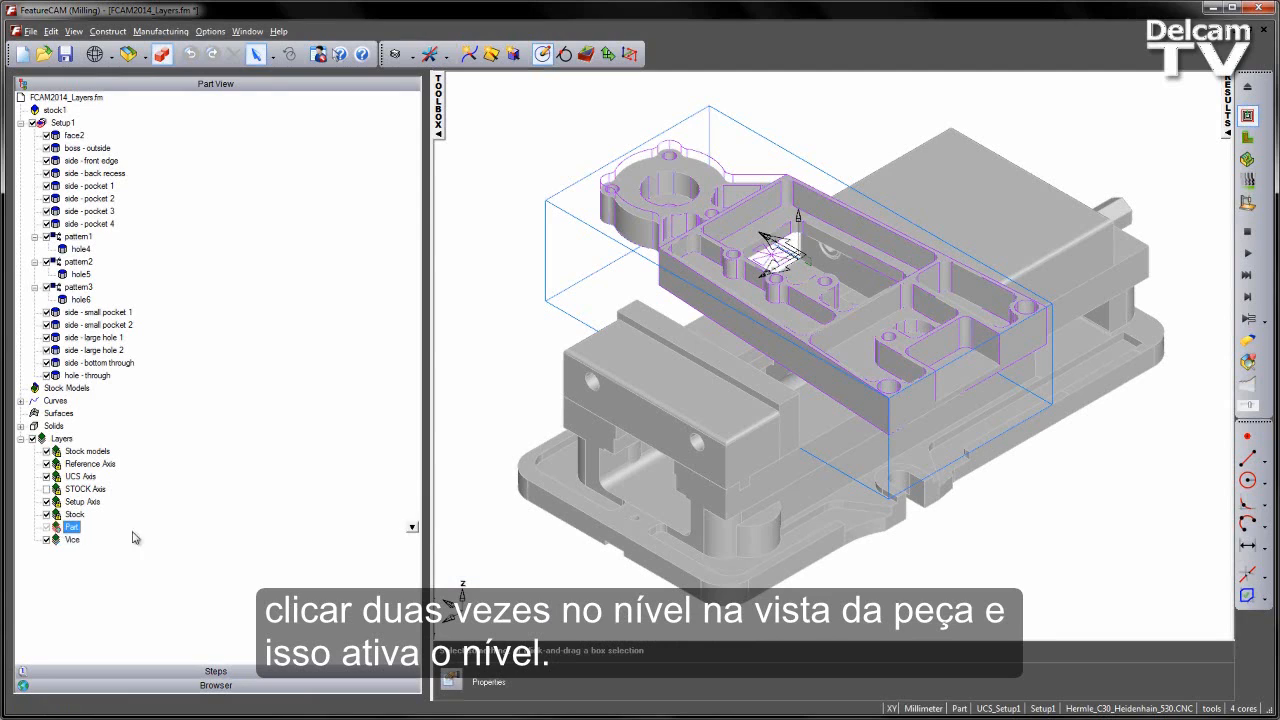
click(45, 540)
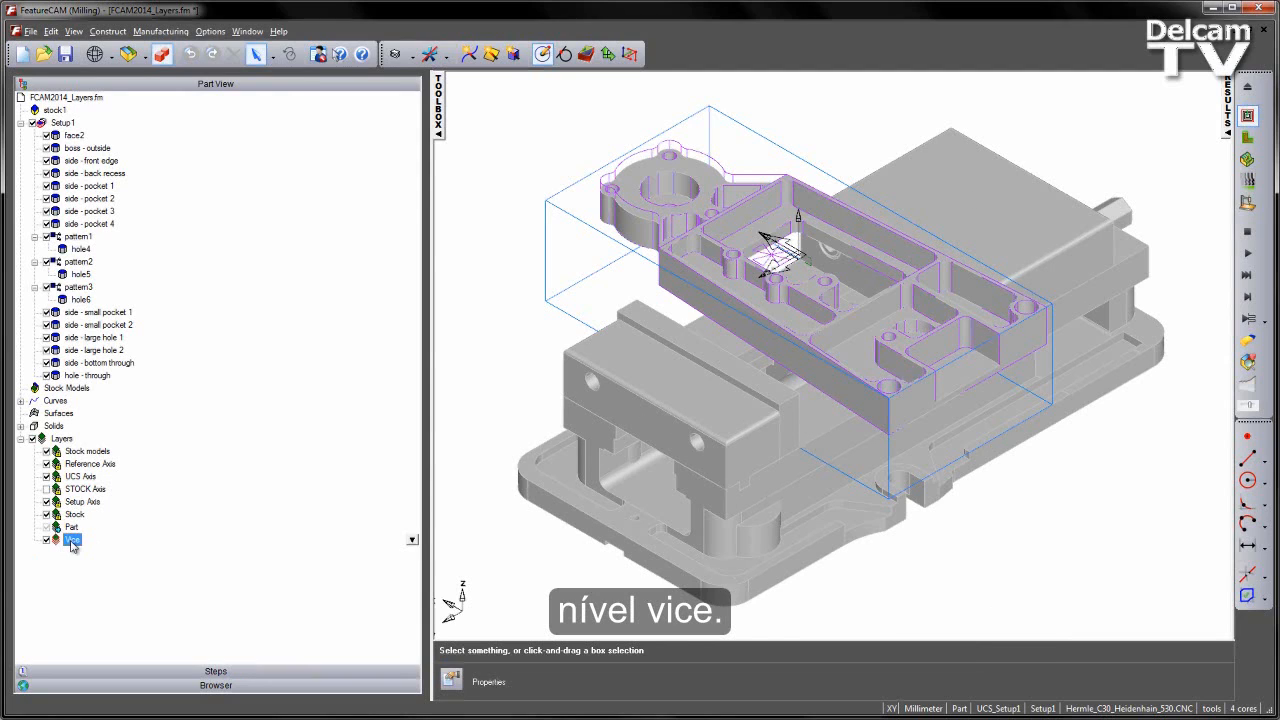
- Expand the solids list and move the solid vice_1 to the Vice layer with Change Layer
click(21, 426)
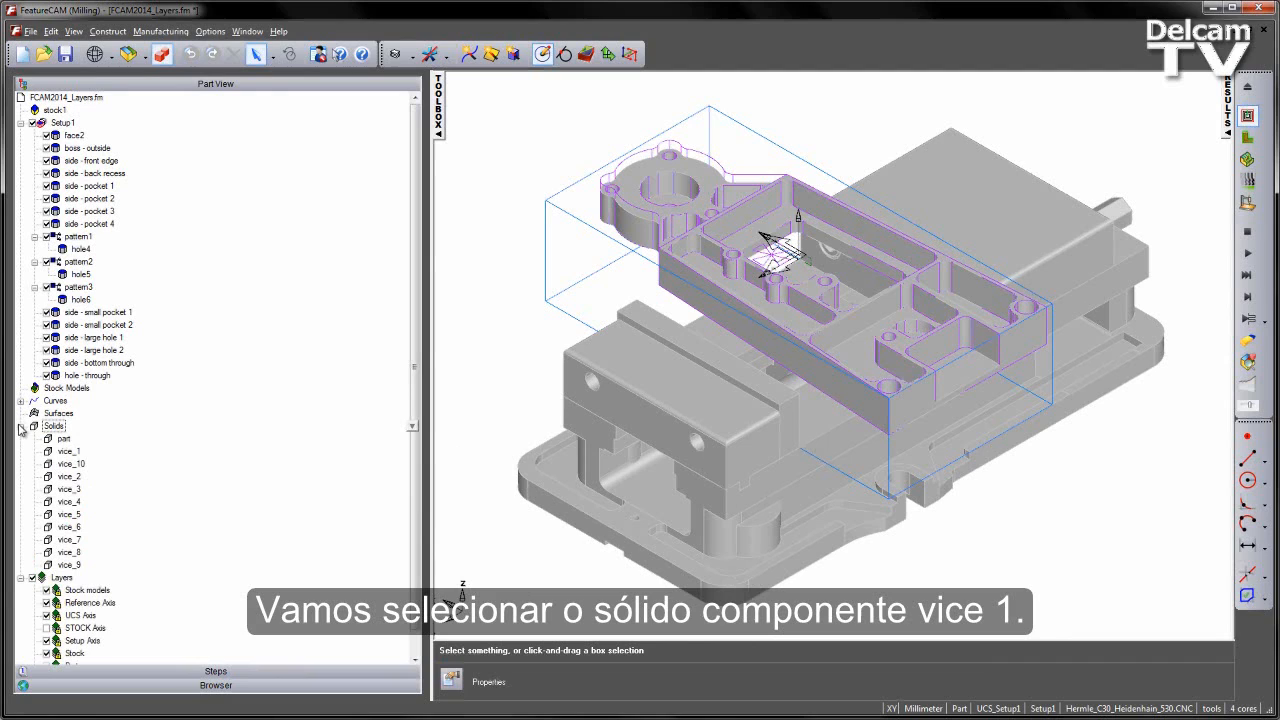
click(67, 452)
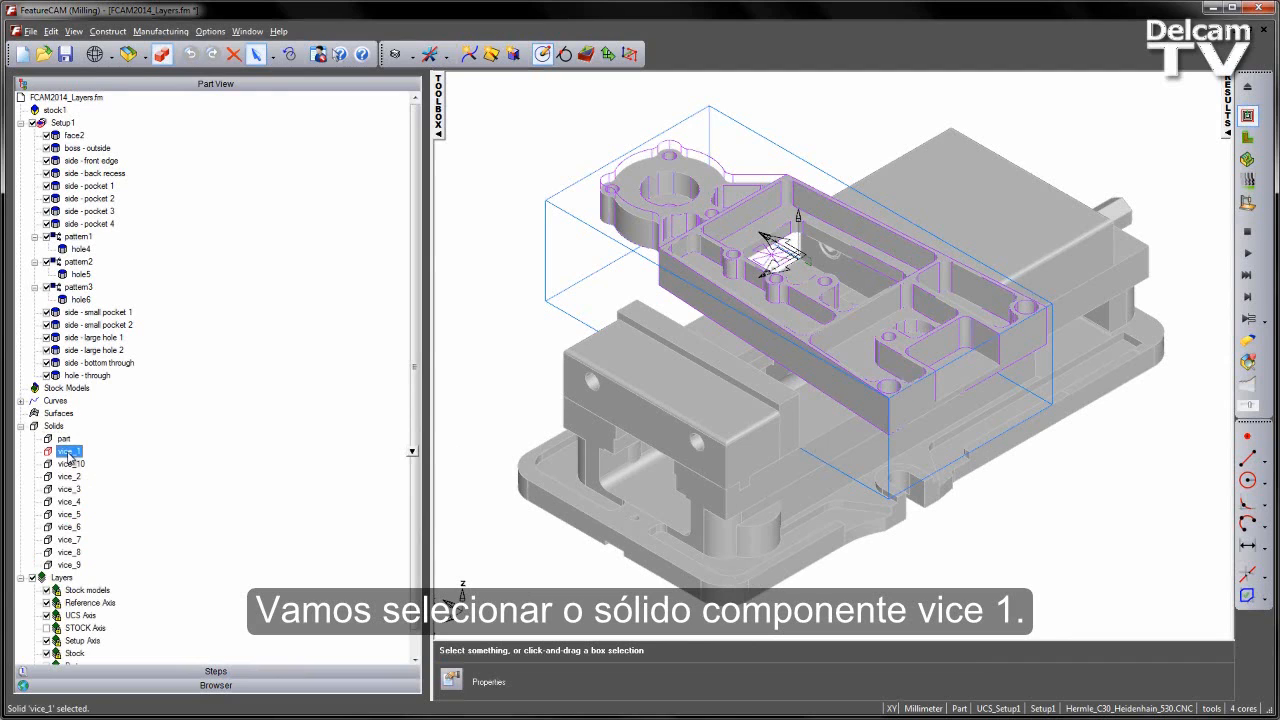
right_click(69, 455)
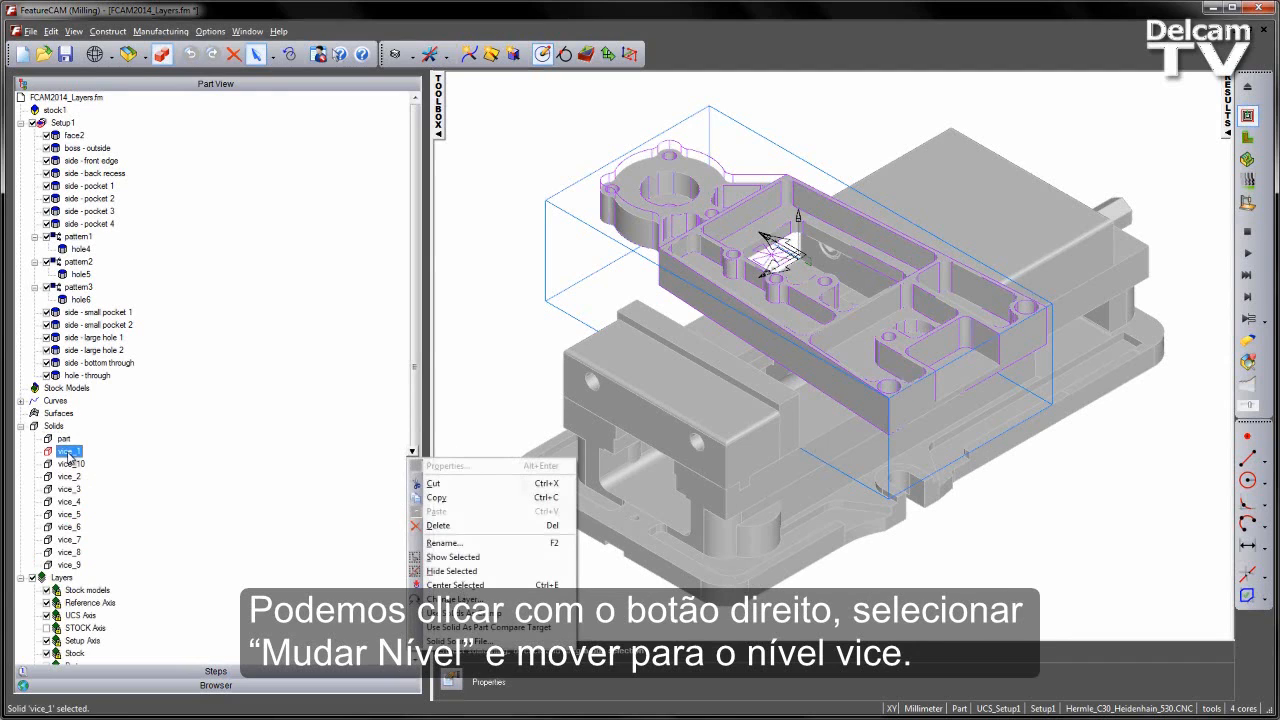
click(455, 599)
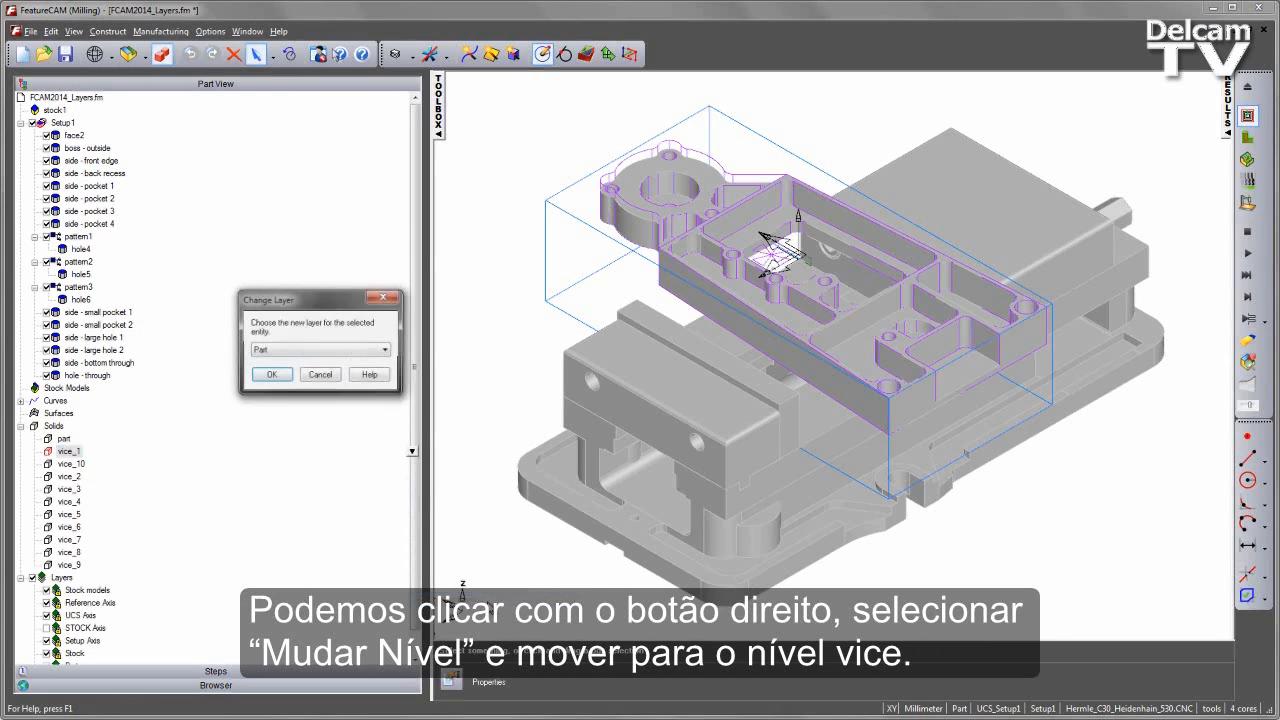
click(320, 352)
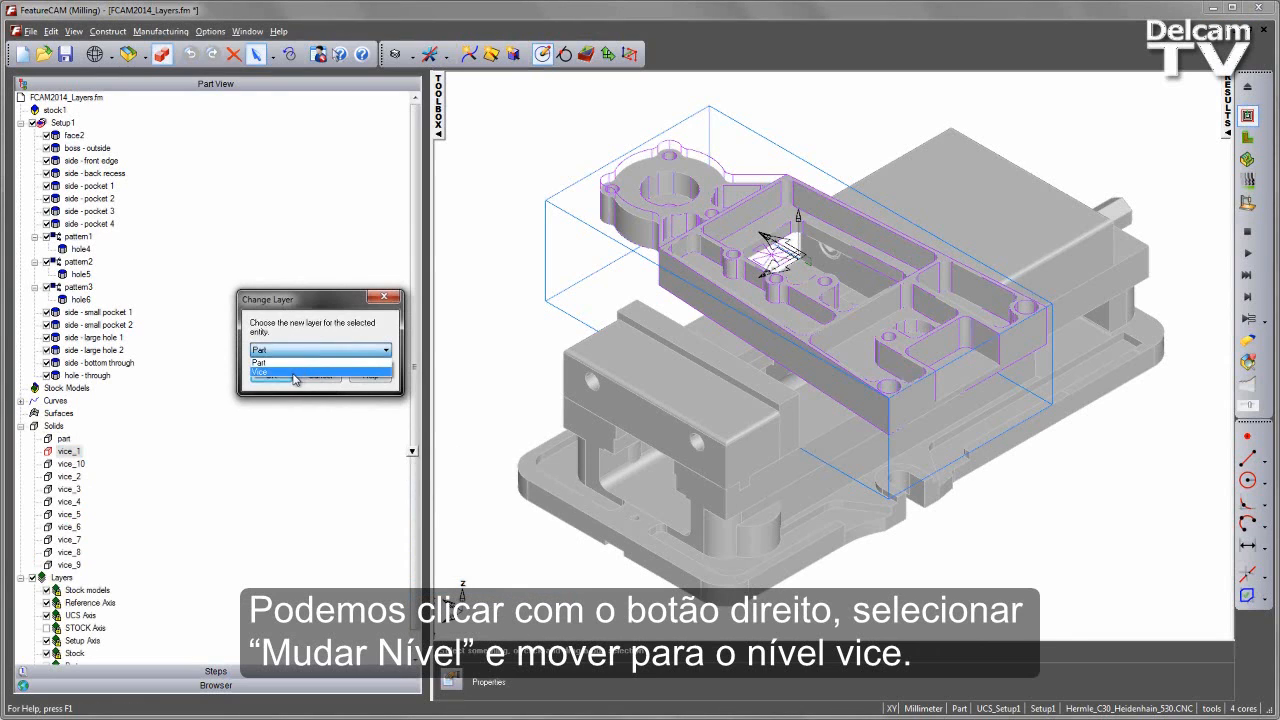
click(300, 371)
click(270, 376)
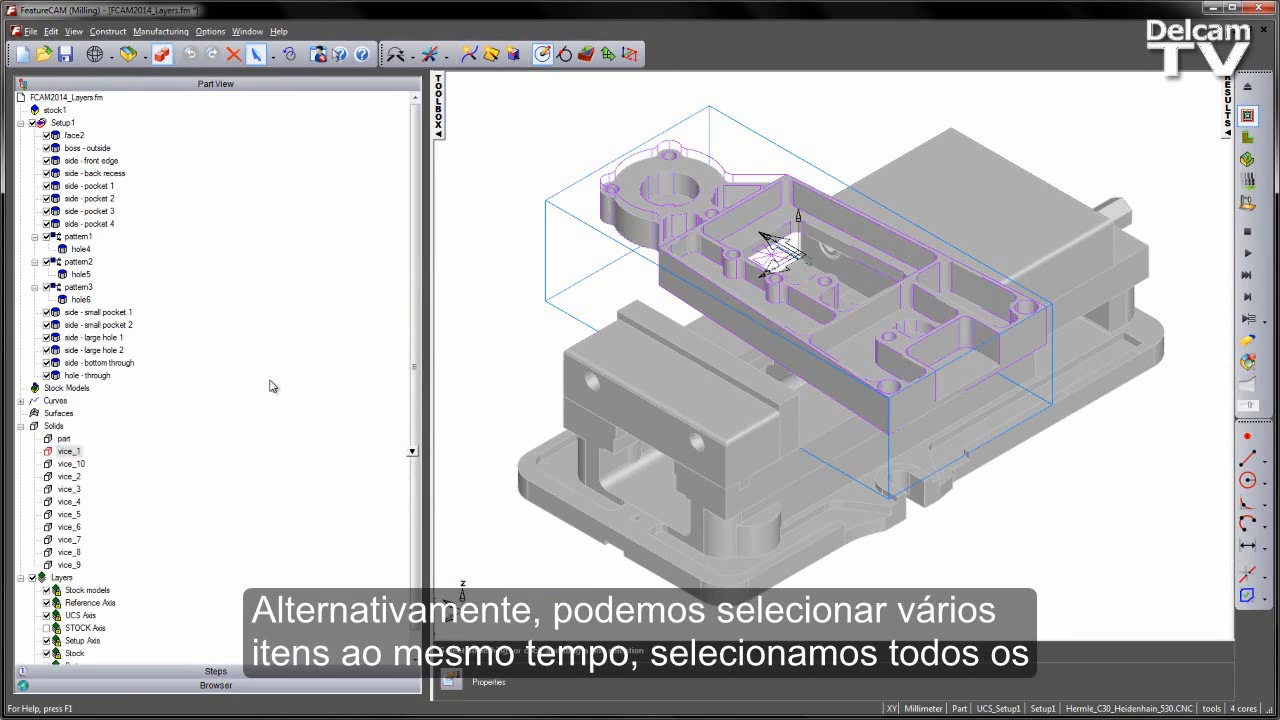
- Move the remaining vice solids, vice_10 and vice_2 through vice_9, onto the Vice layer and collapse the solids list
click(80, 464)
shift+click(80, 565)
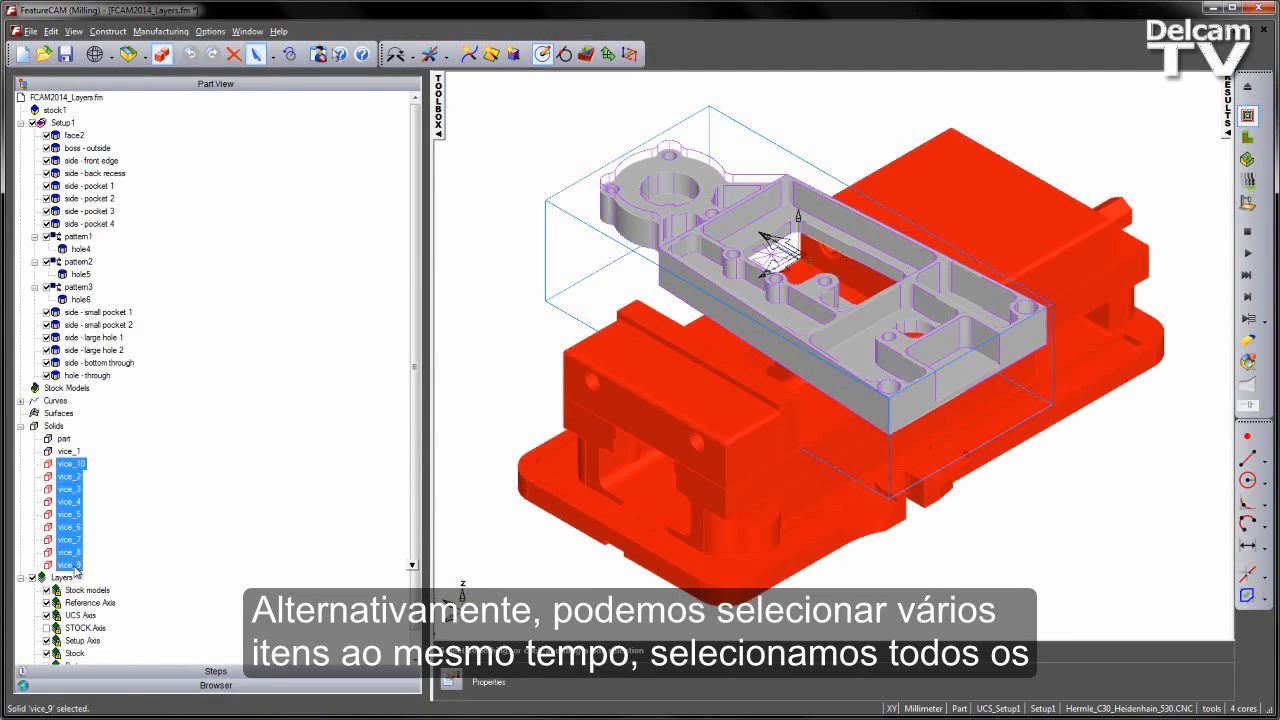
scroll(418, 432, down, 1)
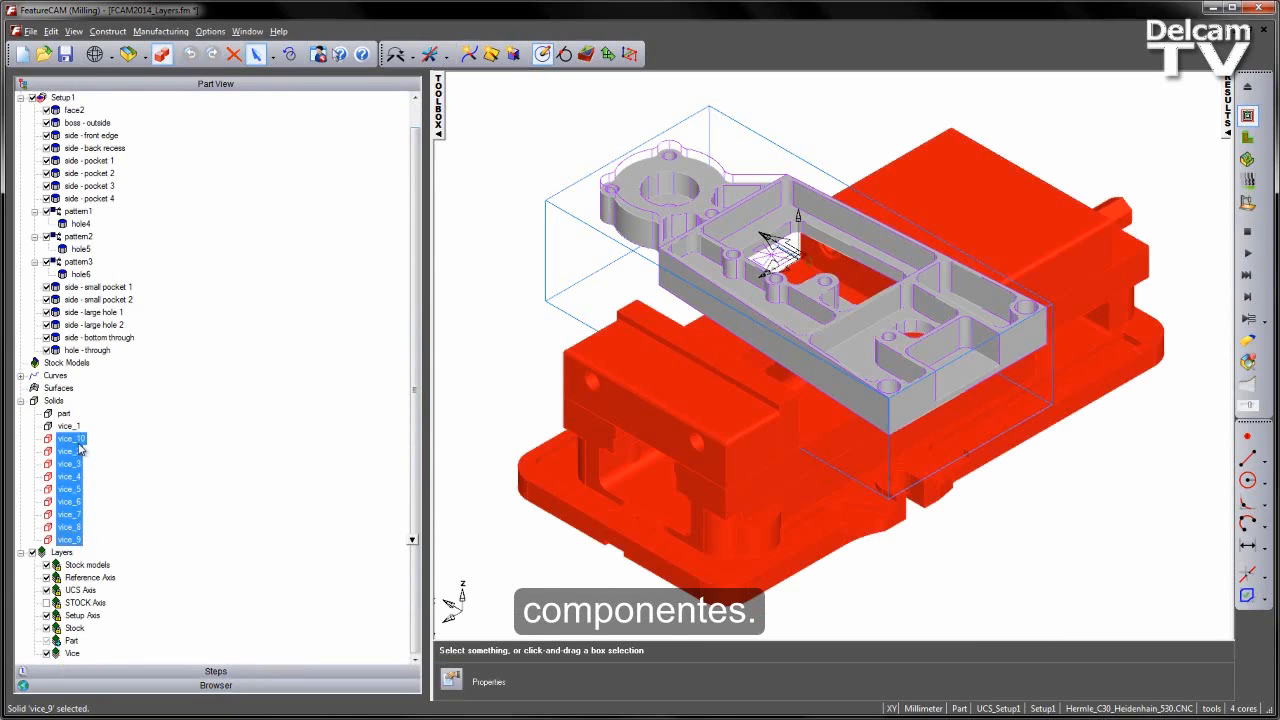
drag(76, 444, 72, 658)
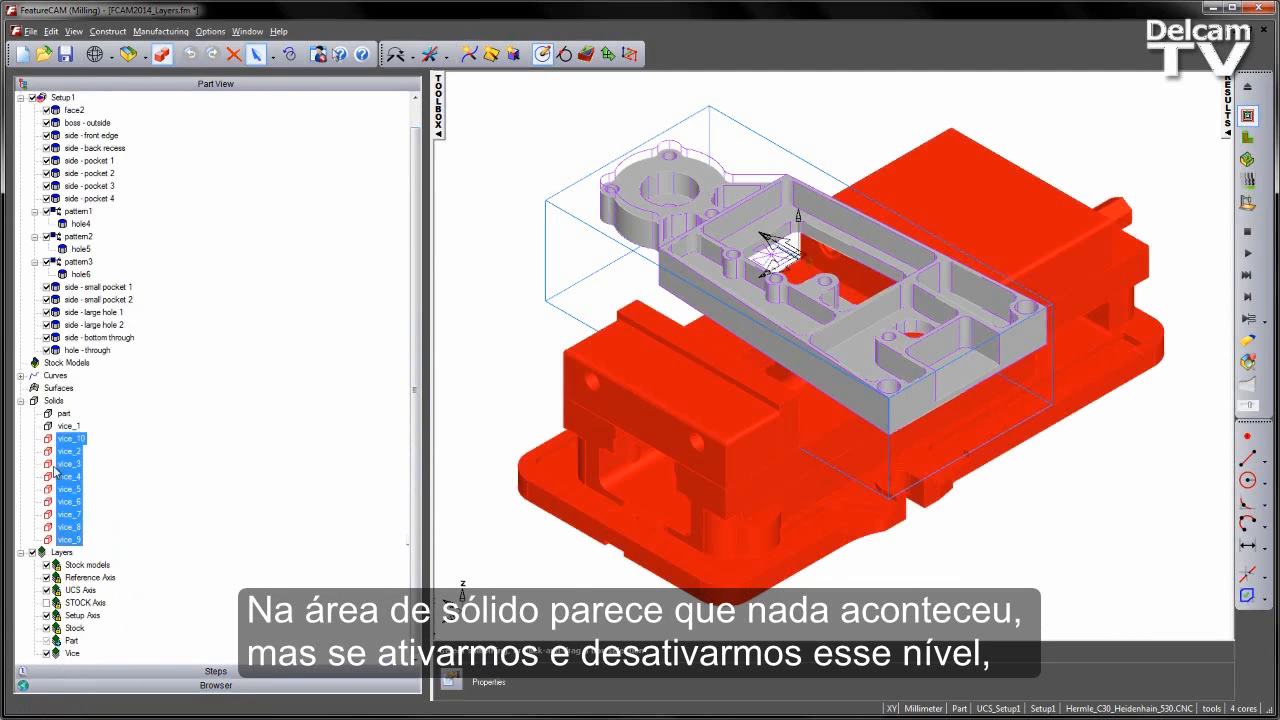
click(21, 401)
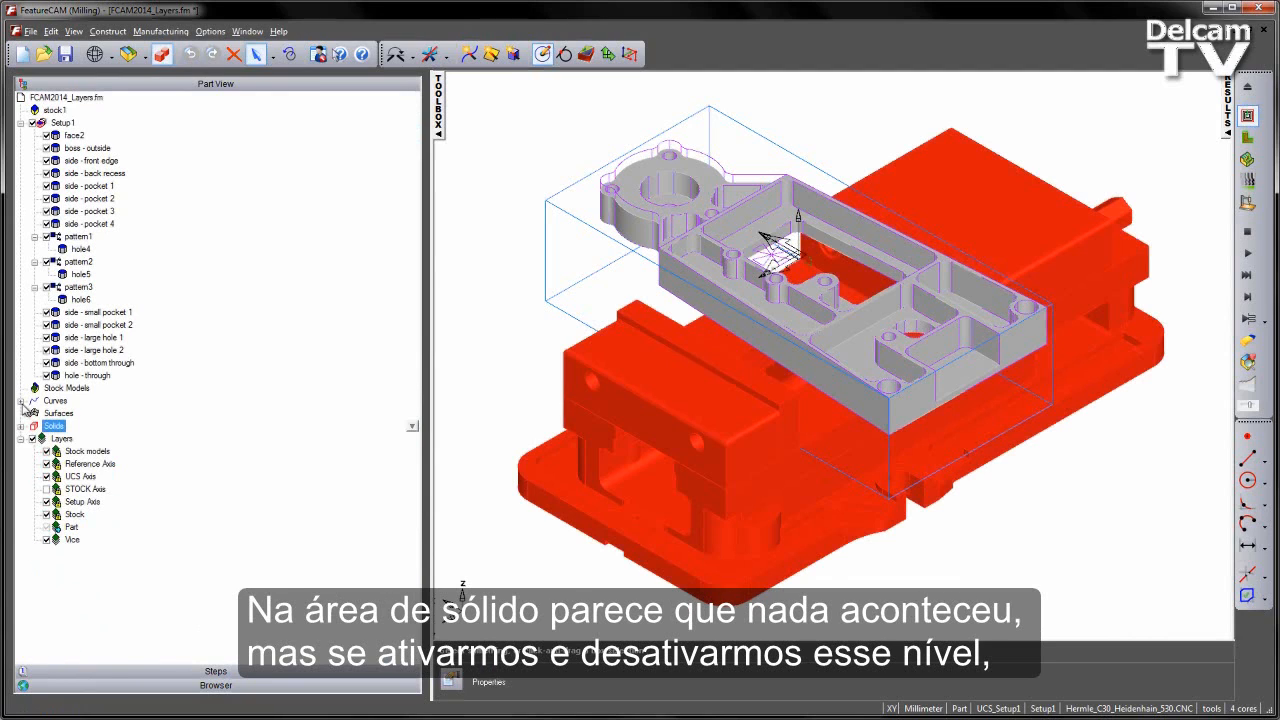
- Toggle the Vice layer's visibility several times to check its contents, leaving it shown
click(47, 541)
click(47, 541)
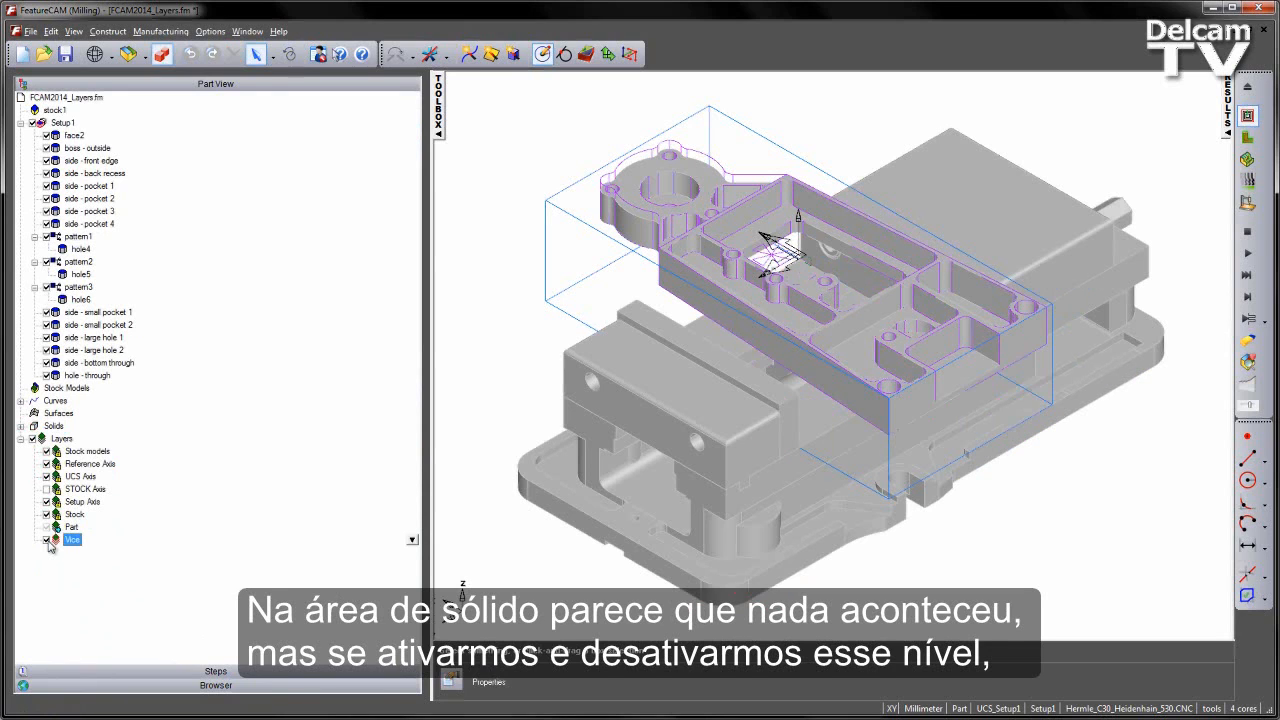
click(47, 541)
click(47, 541)
click(47, 541)
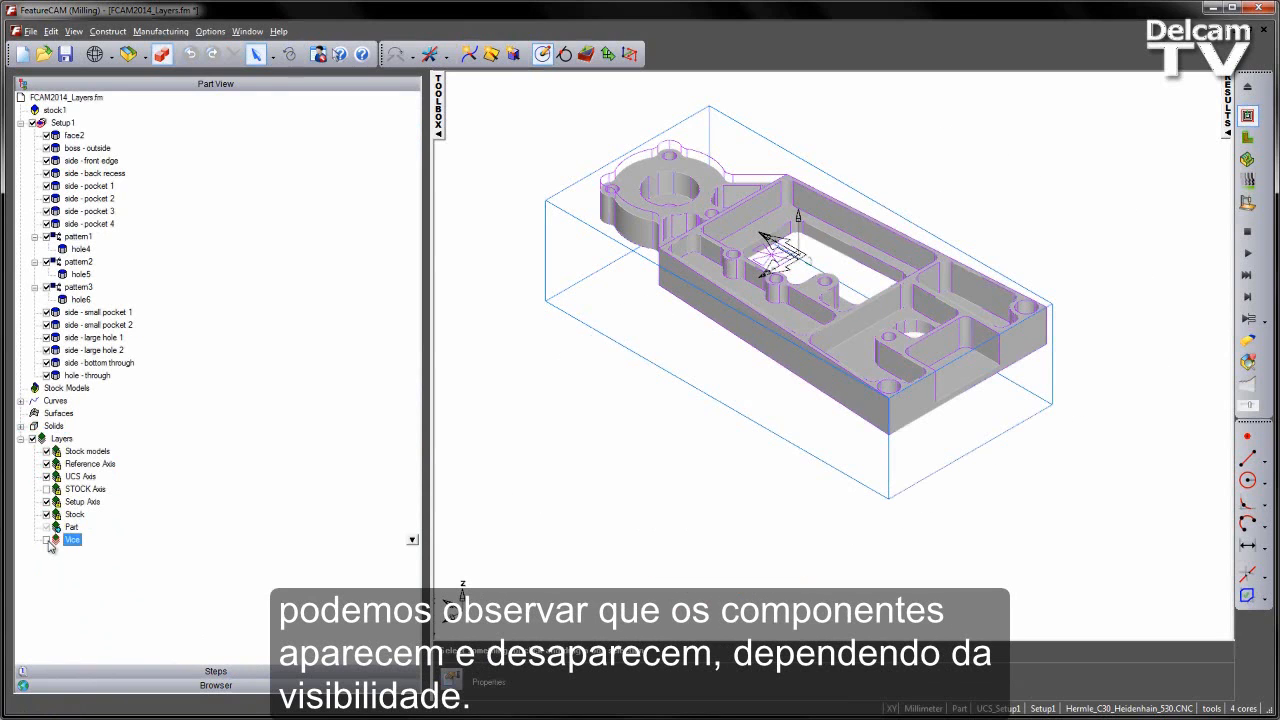
click(47, 541)
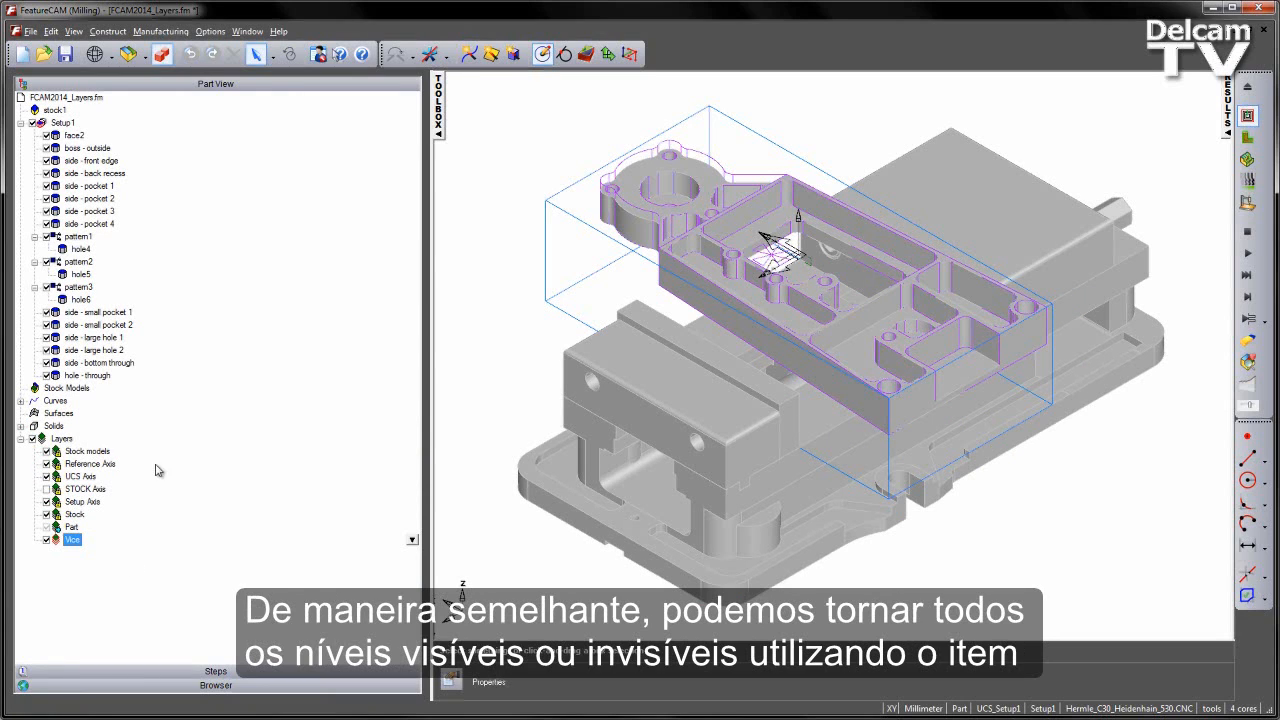
- Hide and show all layers at once, and try to hide the current Part layer
click(32, 440)
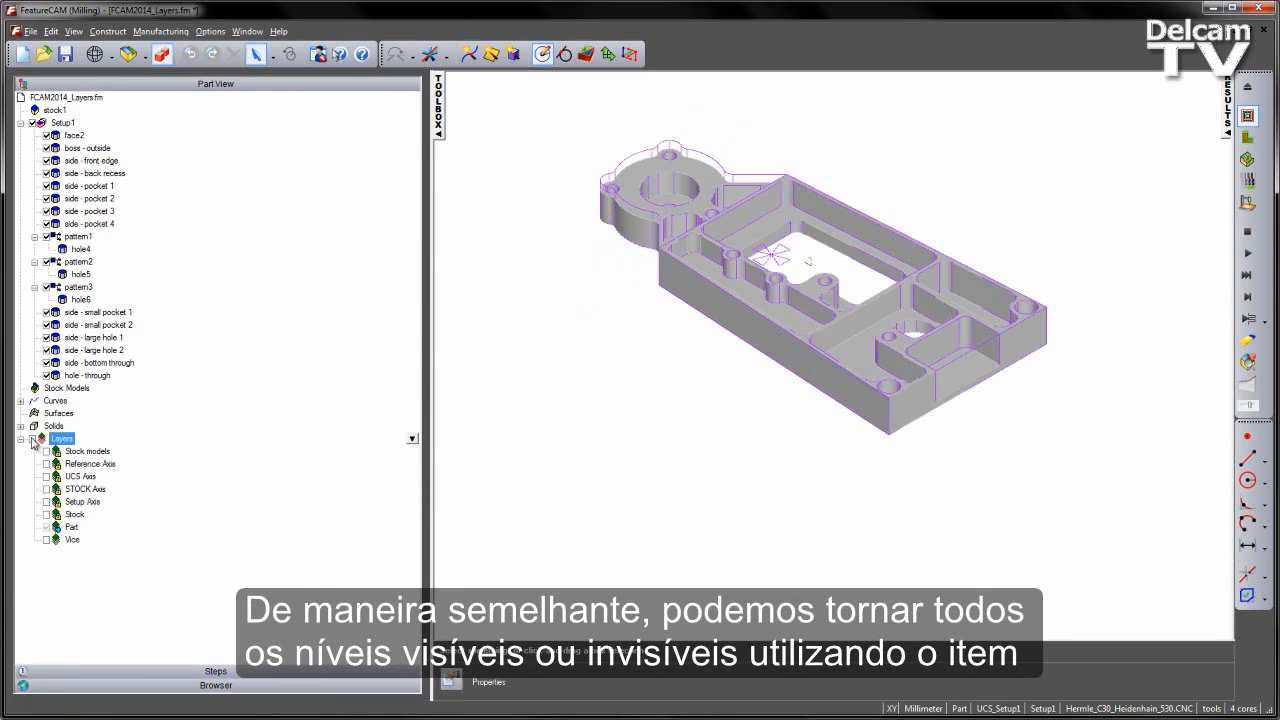
click(32, 440)
click(32, 440)
click(32, 440)
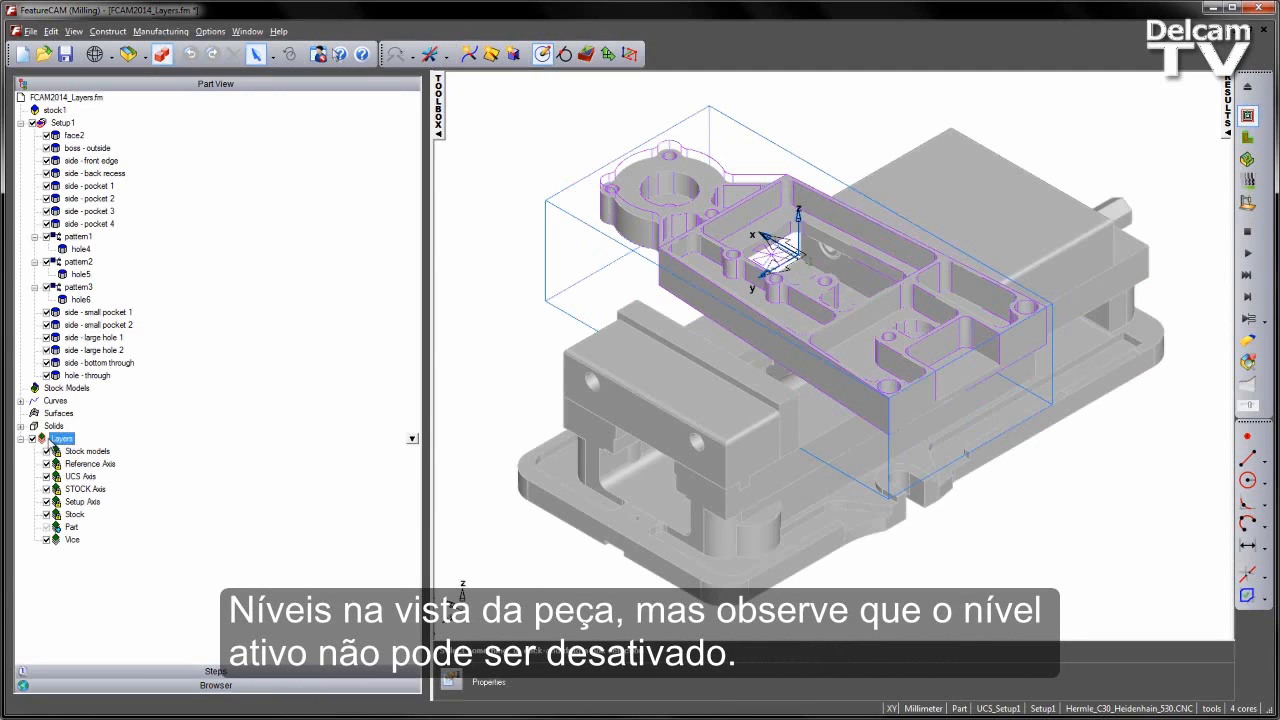
click(46, 528)
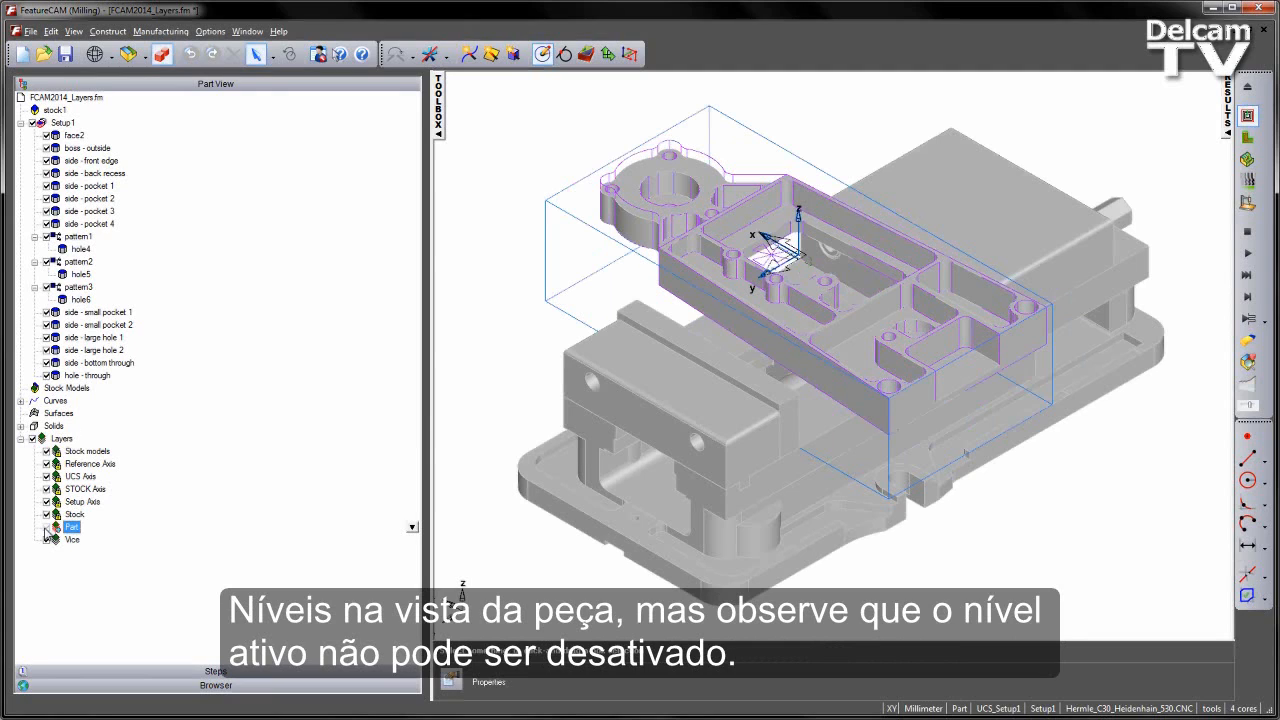
- Make Vice the current layer, hide and reshow all other layers, and set Part as current again
click(60, 541)
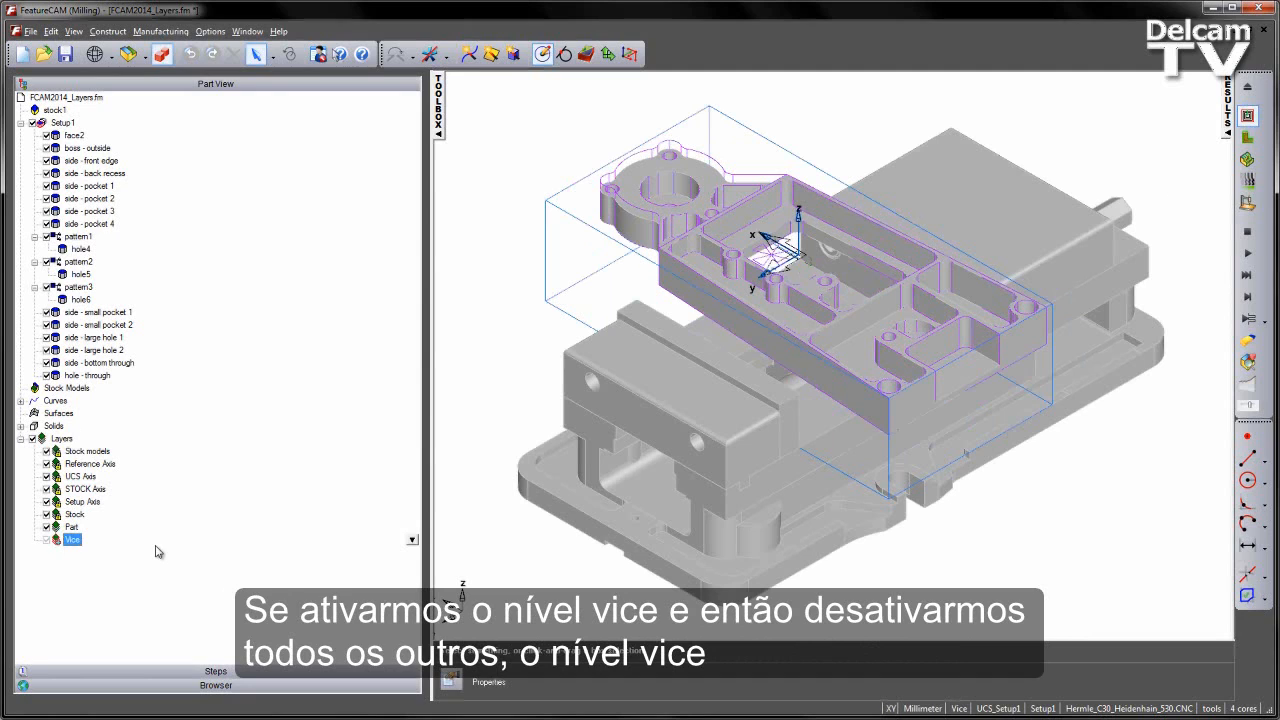
click(34, 441)
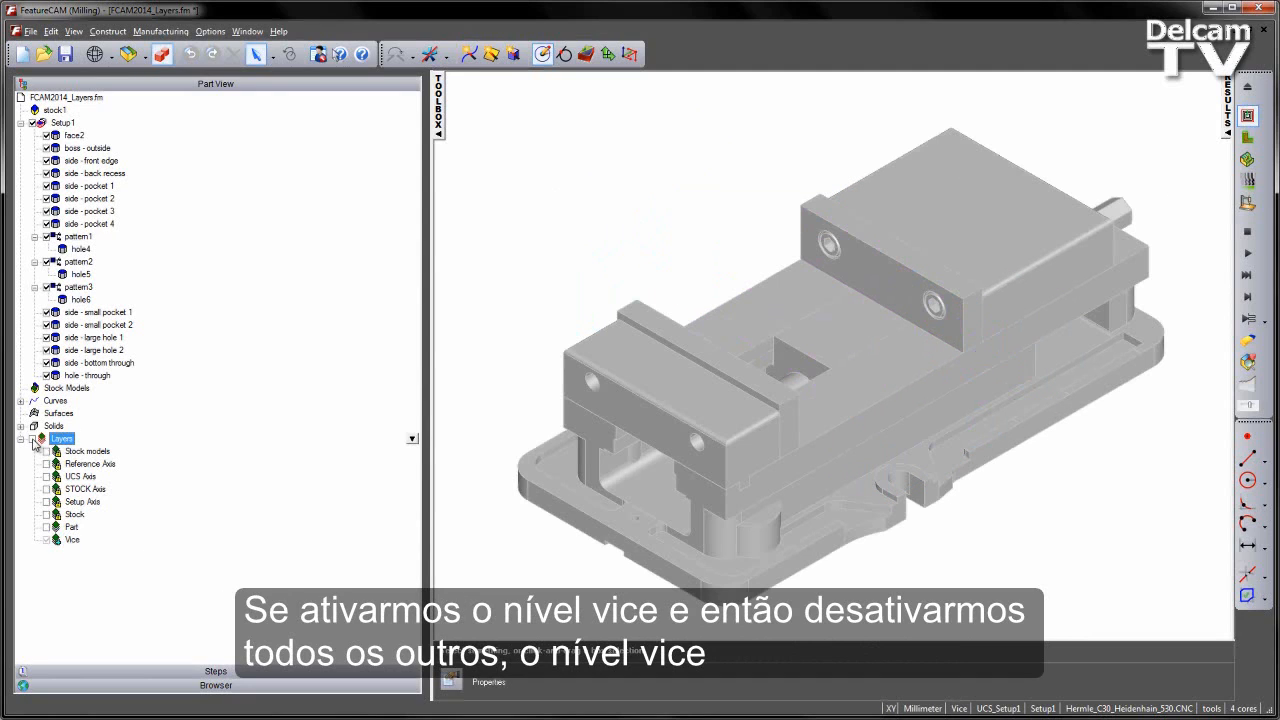
click(34, 440)
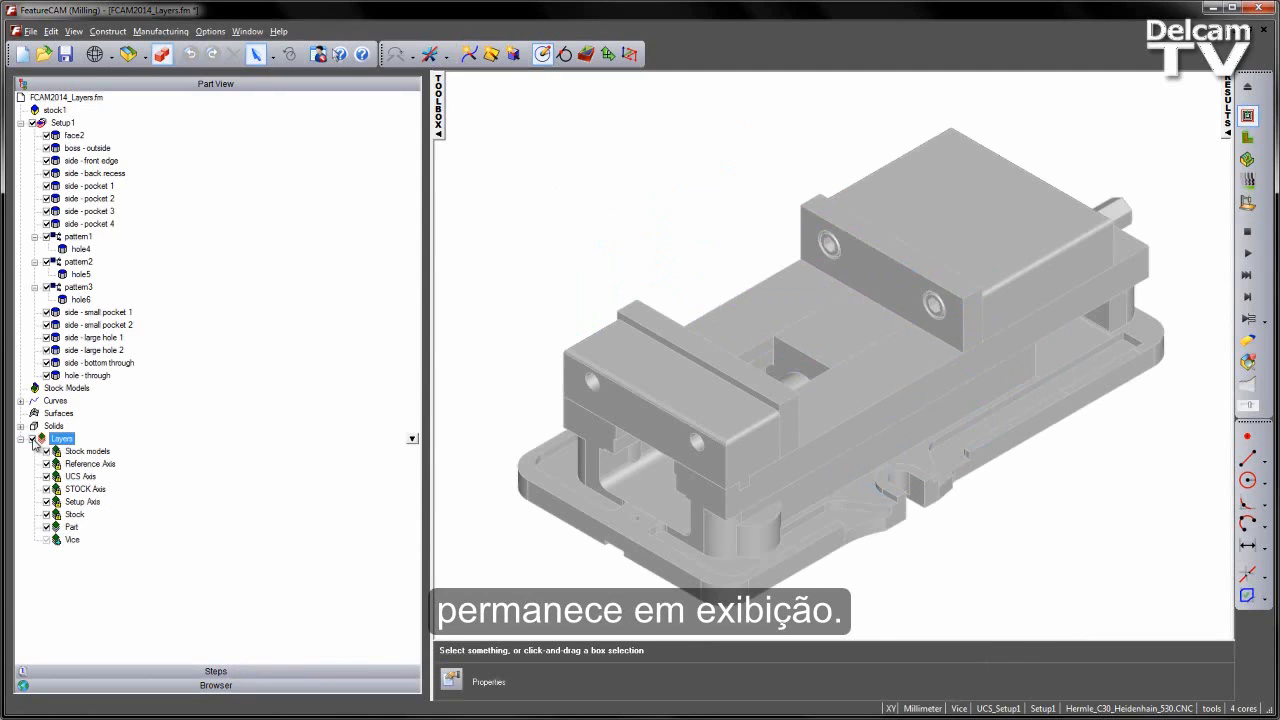
double_click(62, 528)
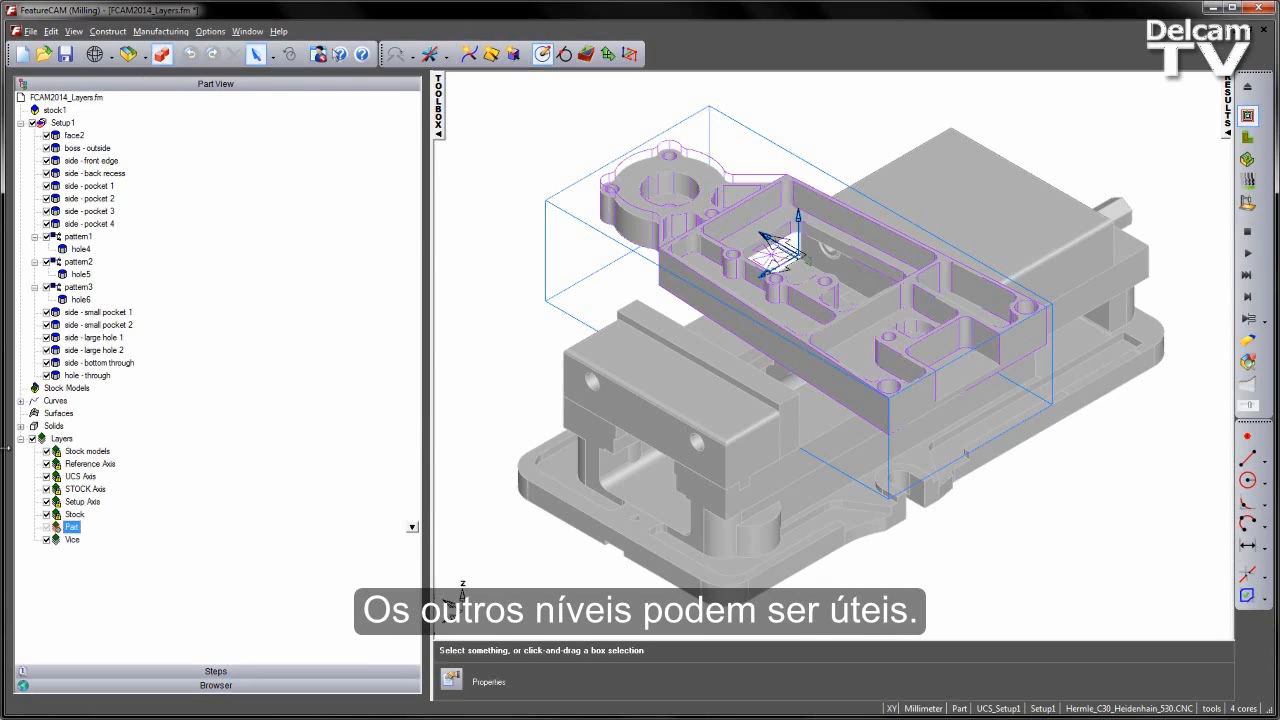
- Toggle the STOCK Axis layer's visibility and leave it hidden
double_click(47, 489)
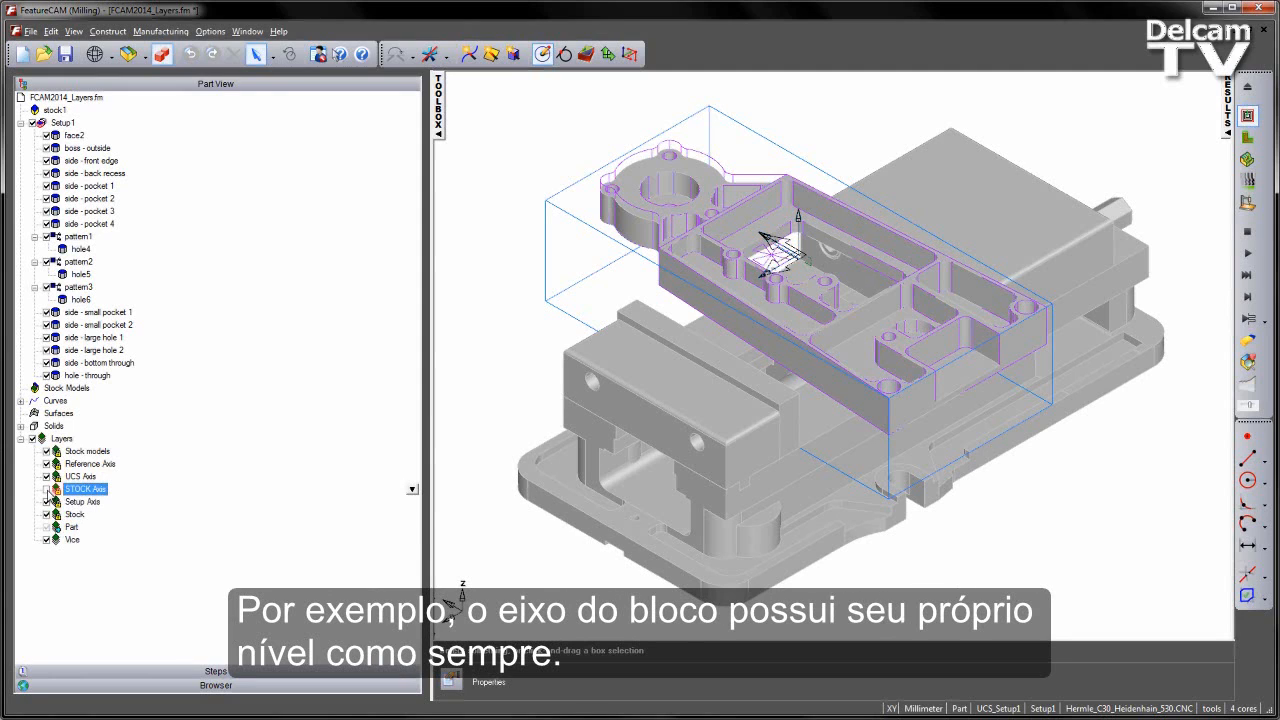
click(46, 489)
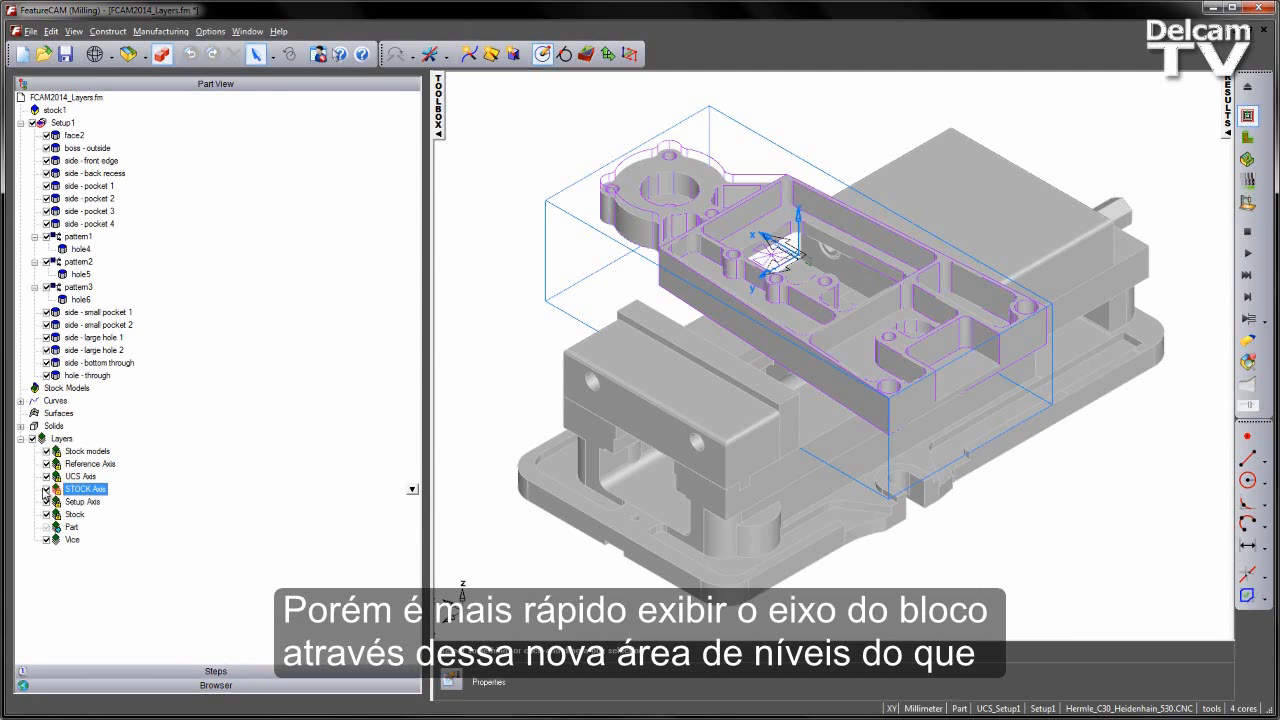
click(46, 489)
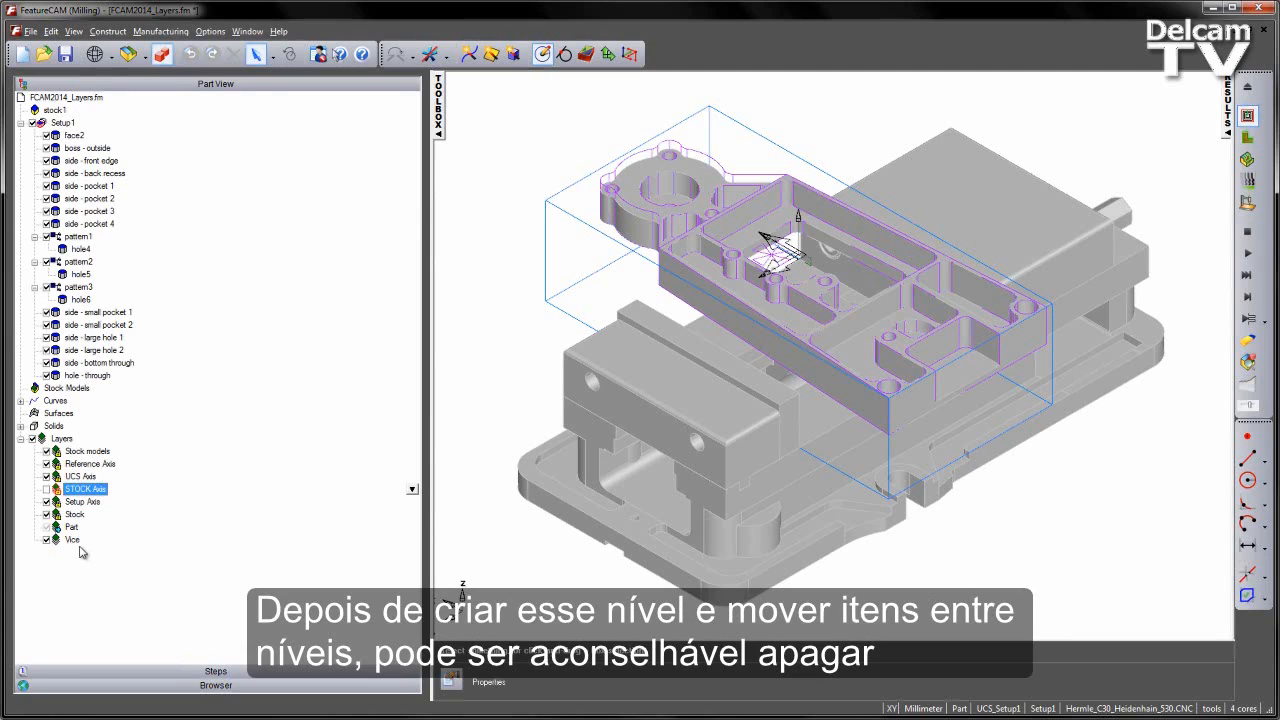
- Create a new layer named Layer 3, and switch the current layer to Vice and back to Part
right_click(64, 439)
click(433, 454)
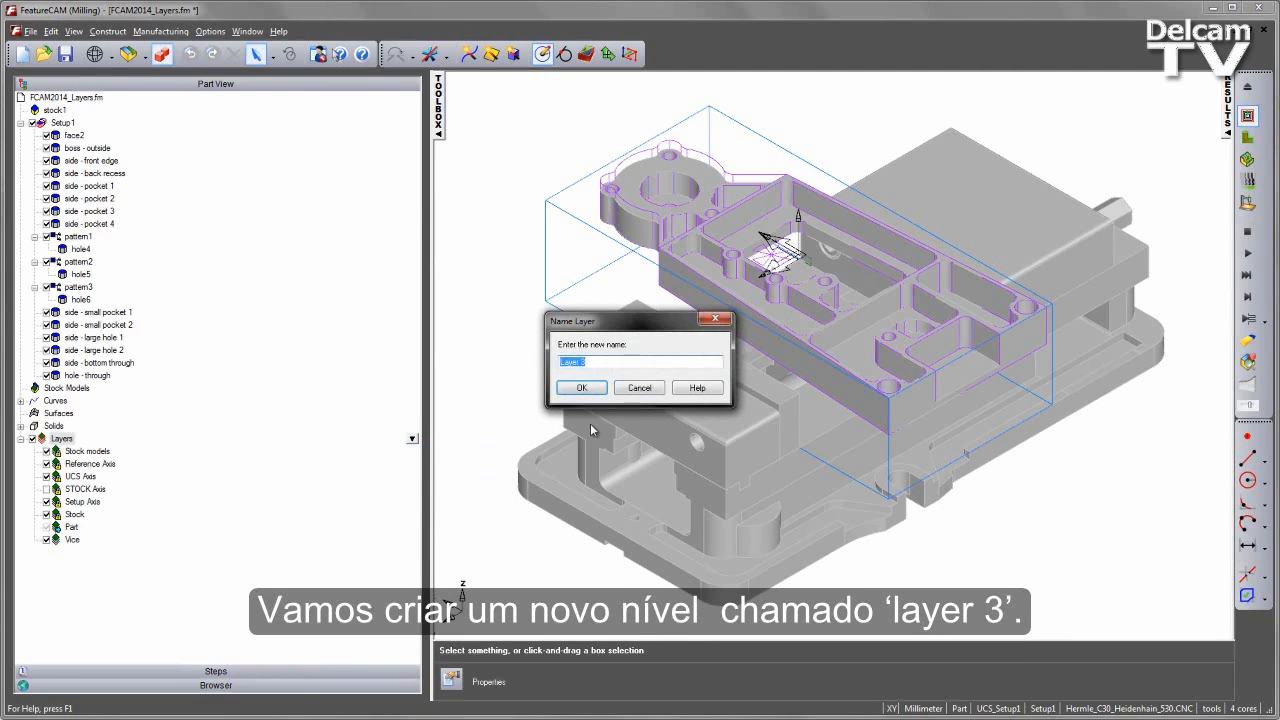
click(585, 388)
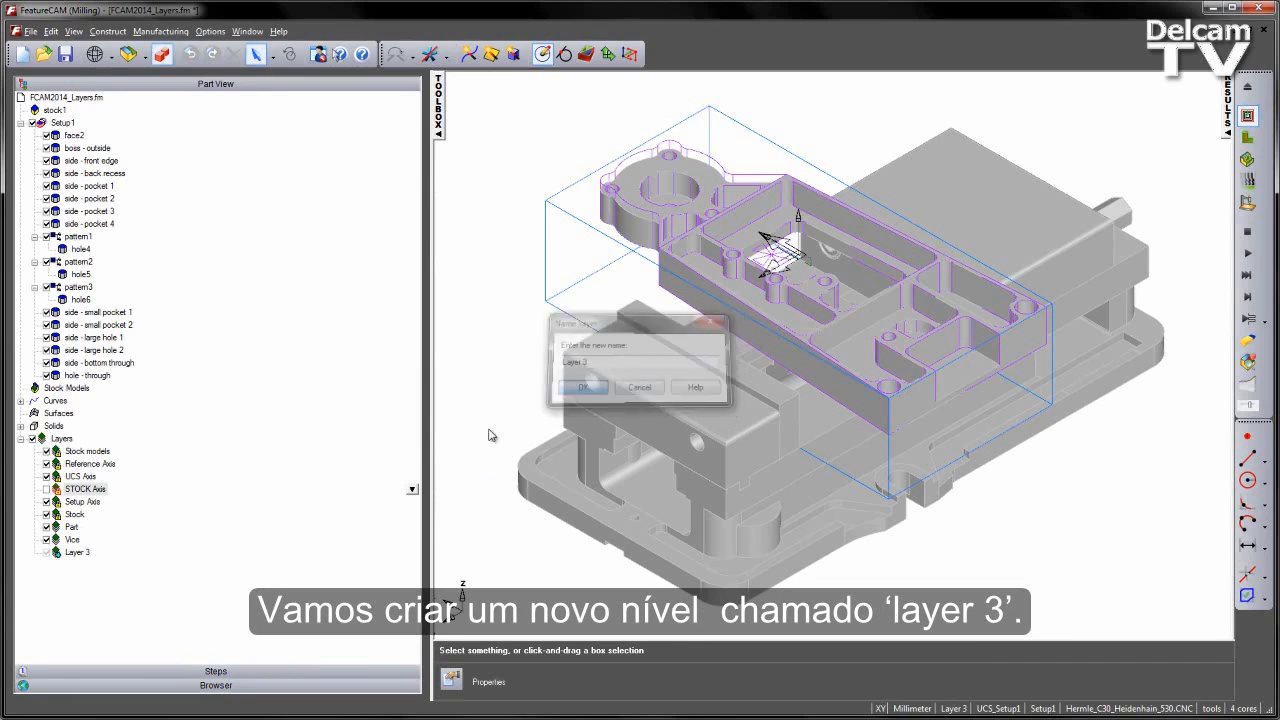
click(58, 540)
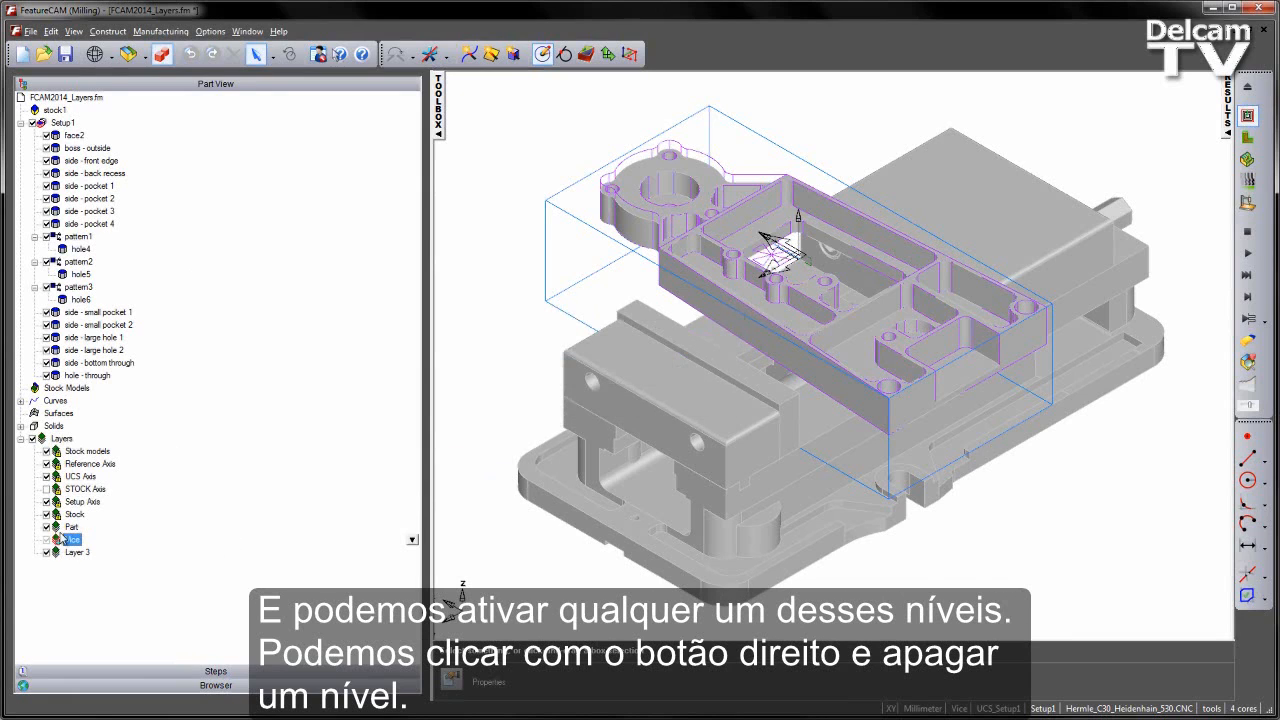
click(57, 528)
- Try to delete the Vice layer
right_click(77, 556)
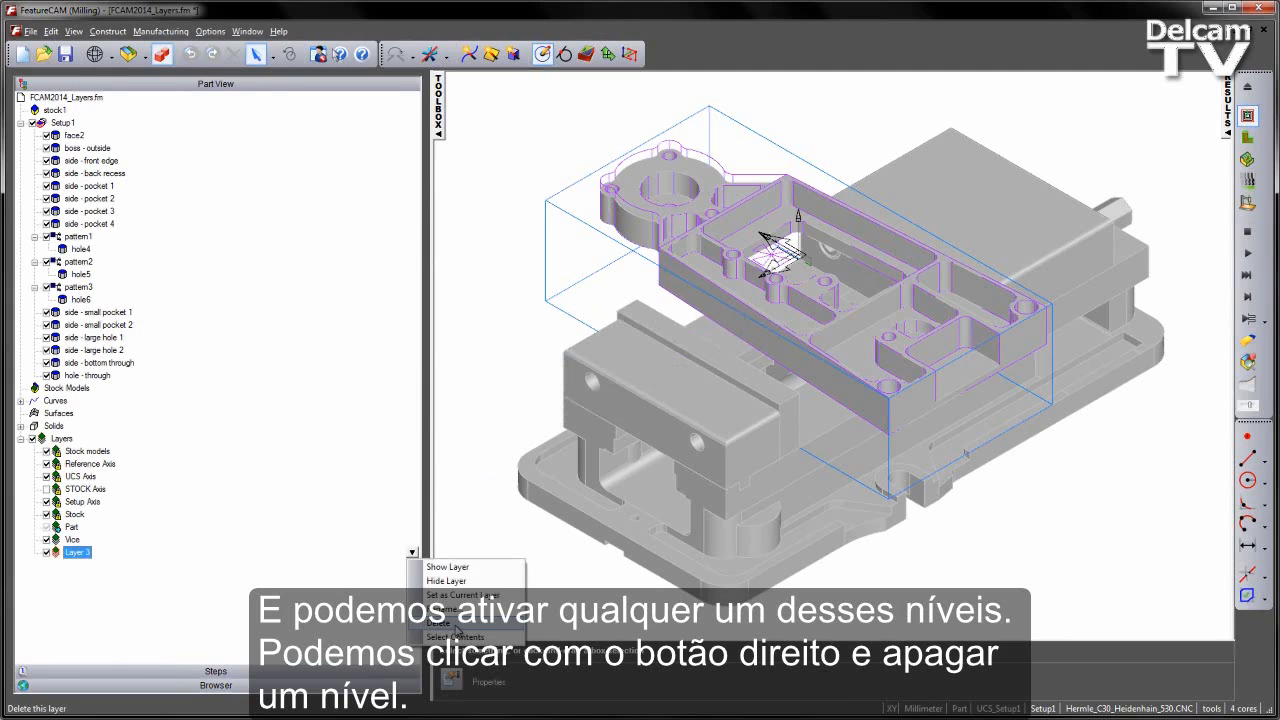
click(72, 540)
click(412, 540)
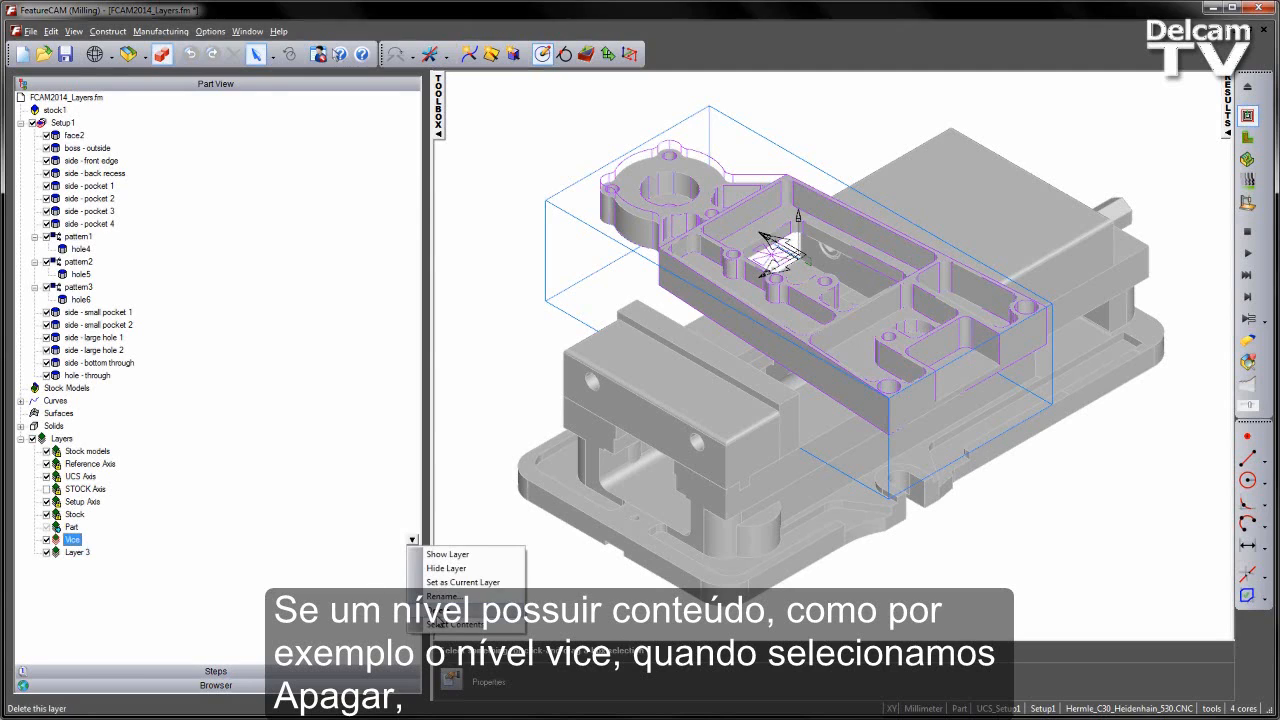
click(471, 608)
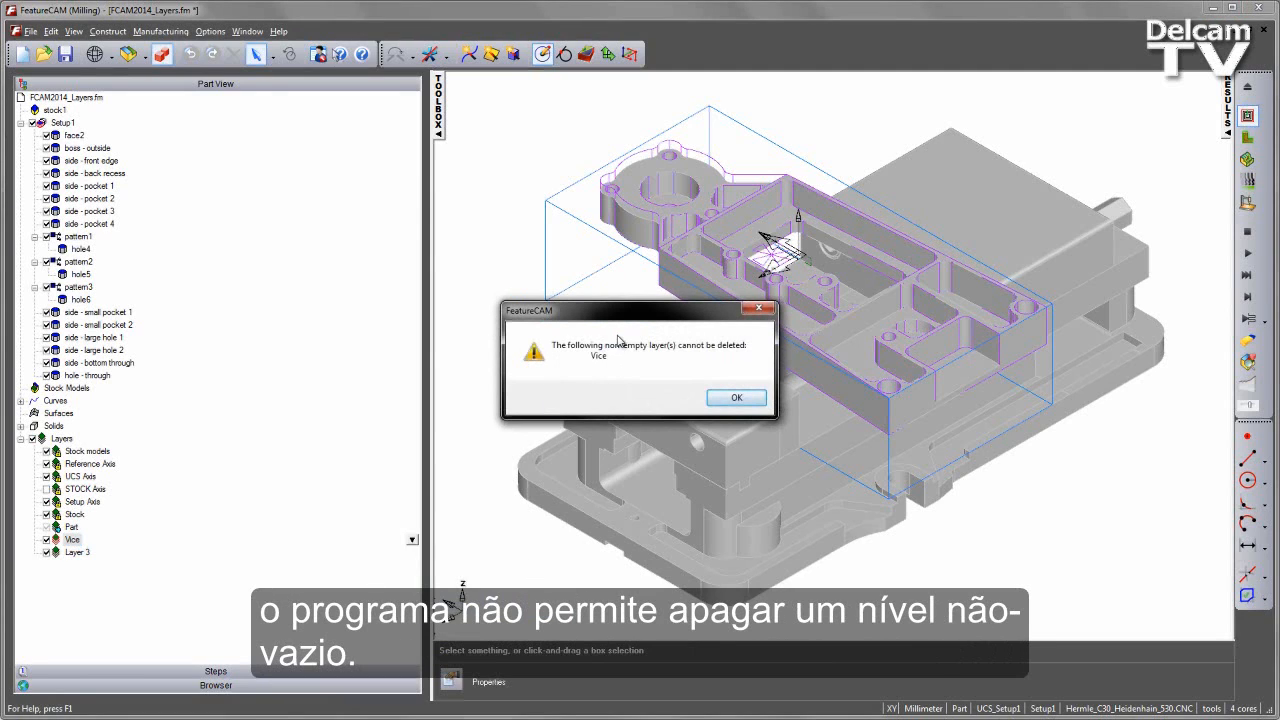
click(737, 399)
- Delete the empty layer Layer 3
right_click(86, 555)
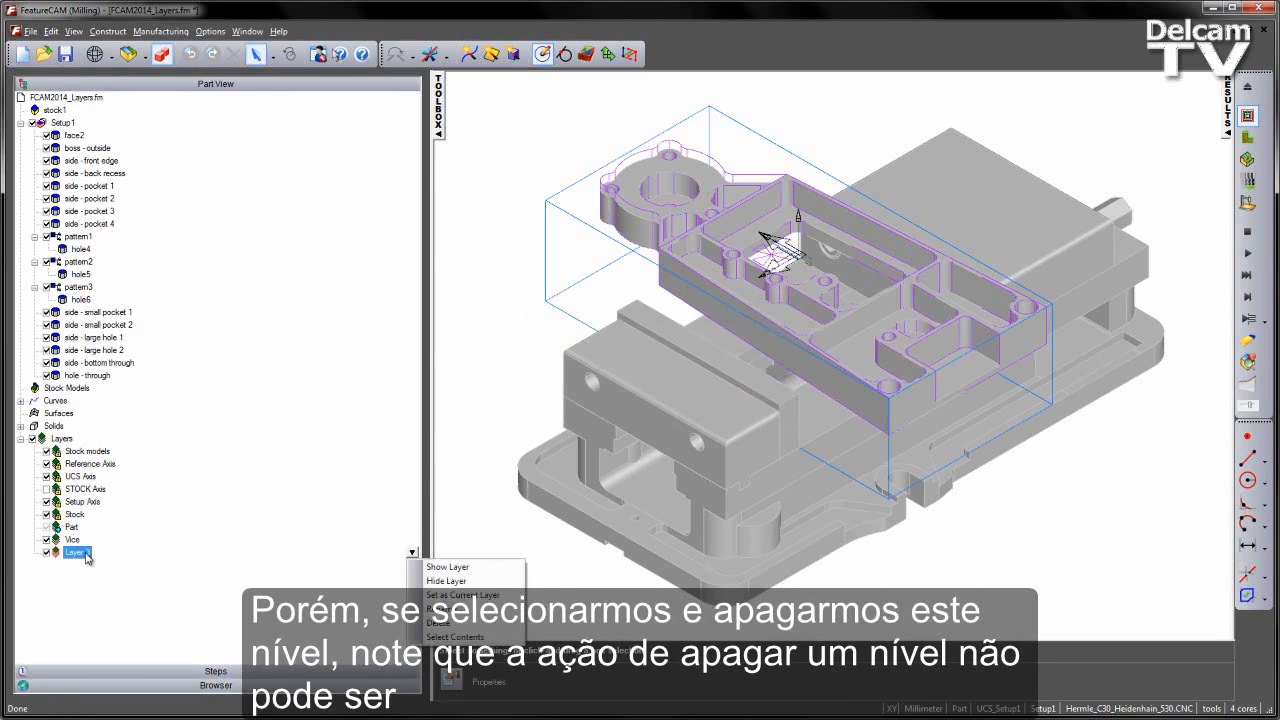
click(440, 622)
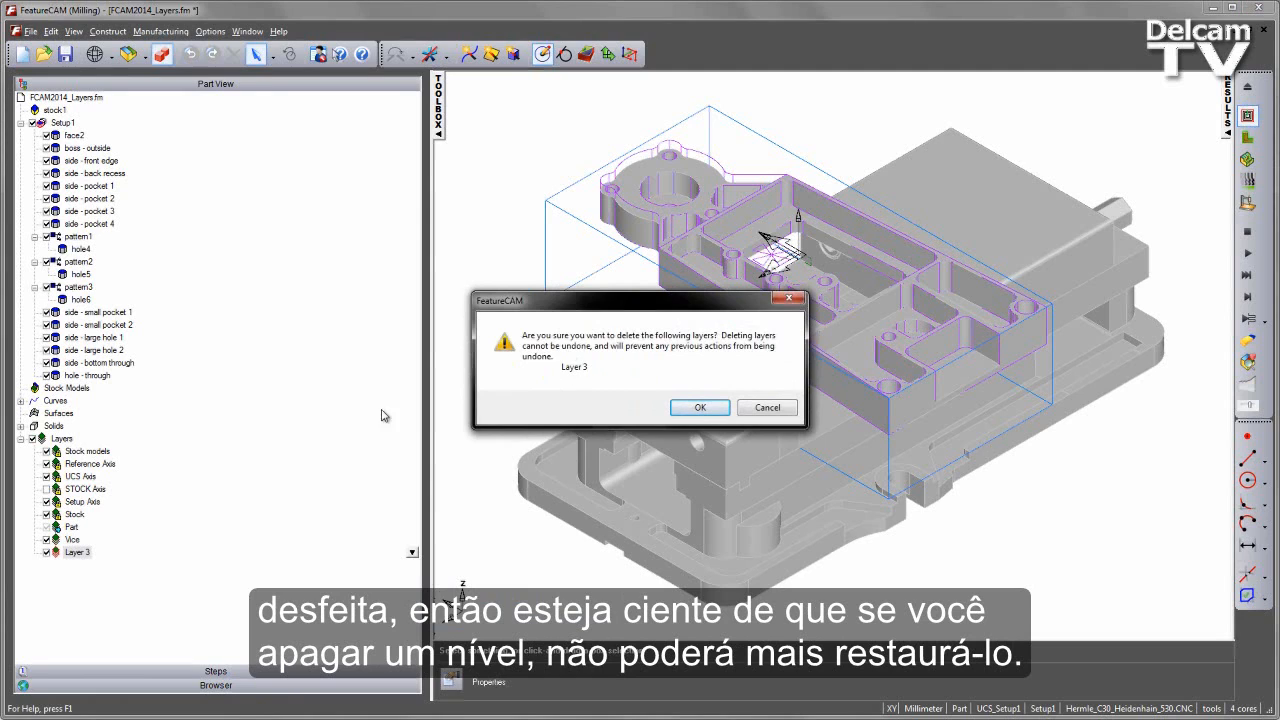
click(710, 412)
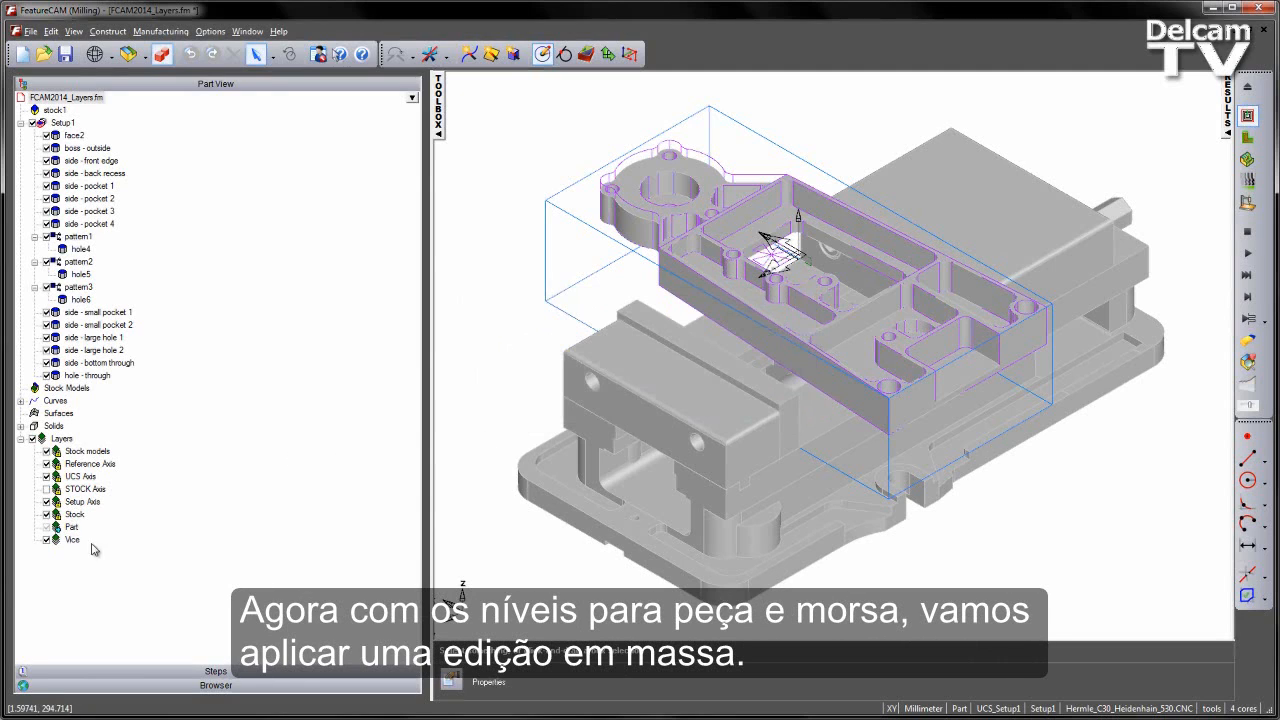
- Hide the Vice layer briefly and show it again
click(46, 540)
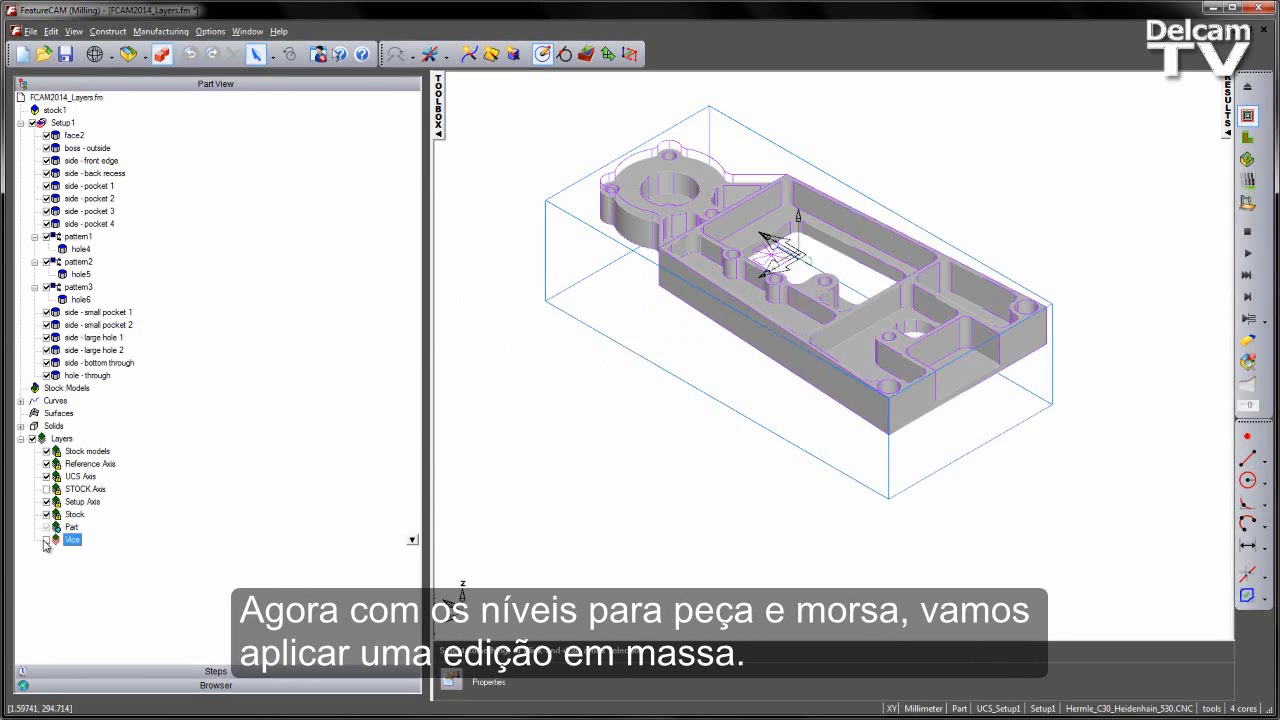
click(46, 540)
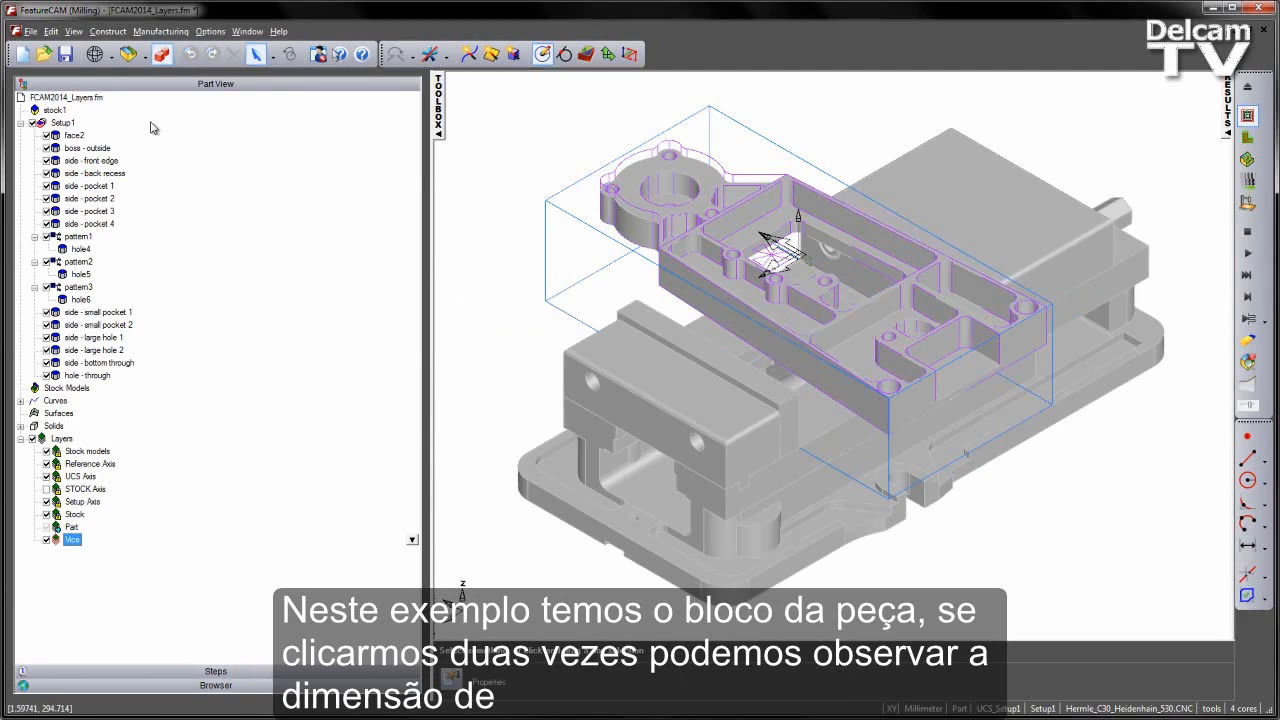
- Set the thickness of the block stock1 to 100 mm and apply the change
double_click(540, 270)
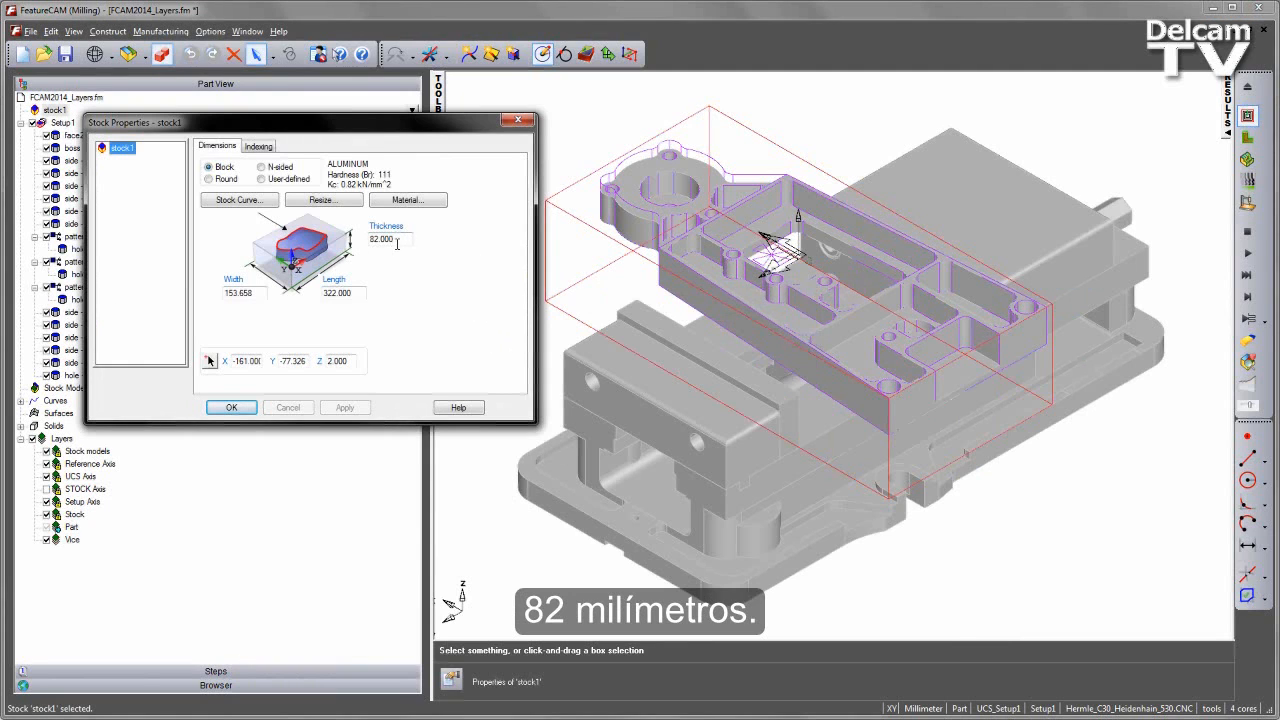
drag(398, 239, 266, 234)
text(100)
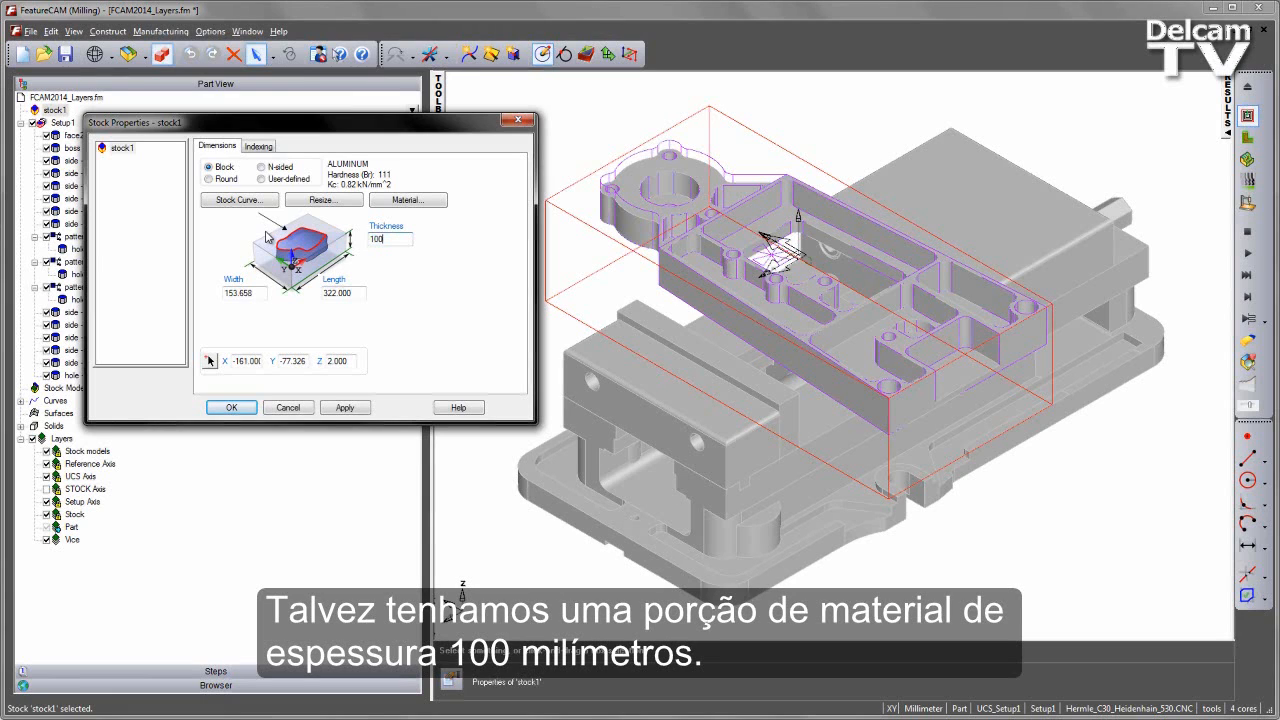
click(345, 407)
click(231, 407)
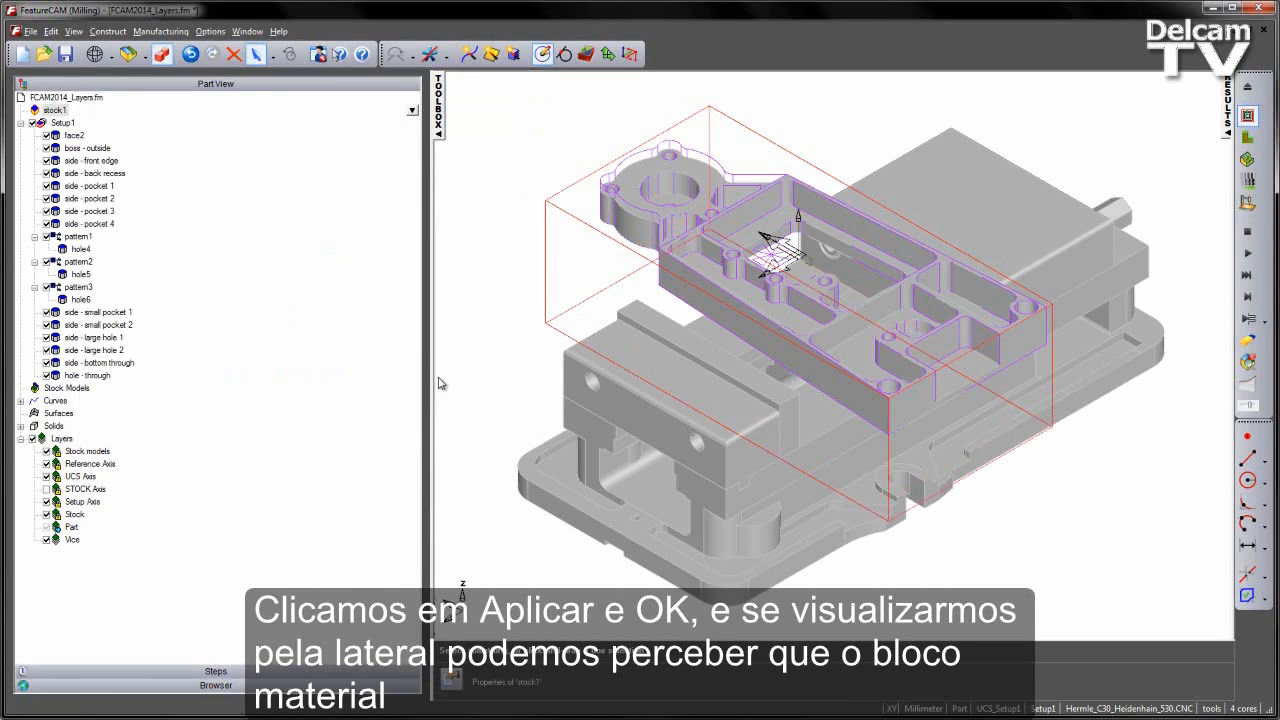
- Examine how the stock block sits relative to the vice in the front and side views
click(468, 373)
key(ctrl+2)
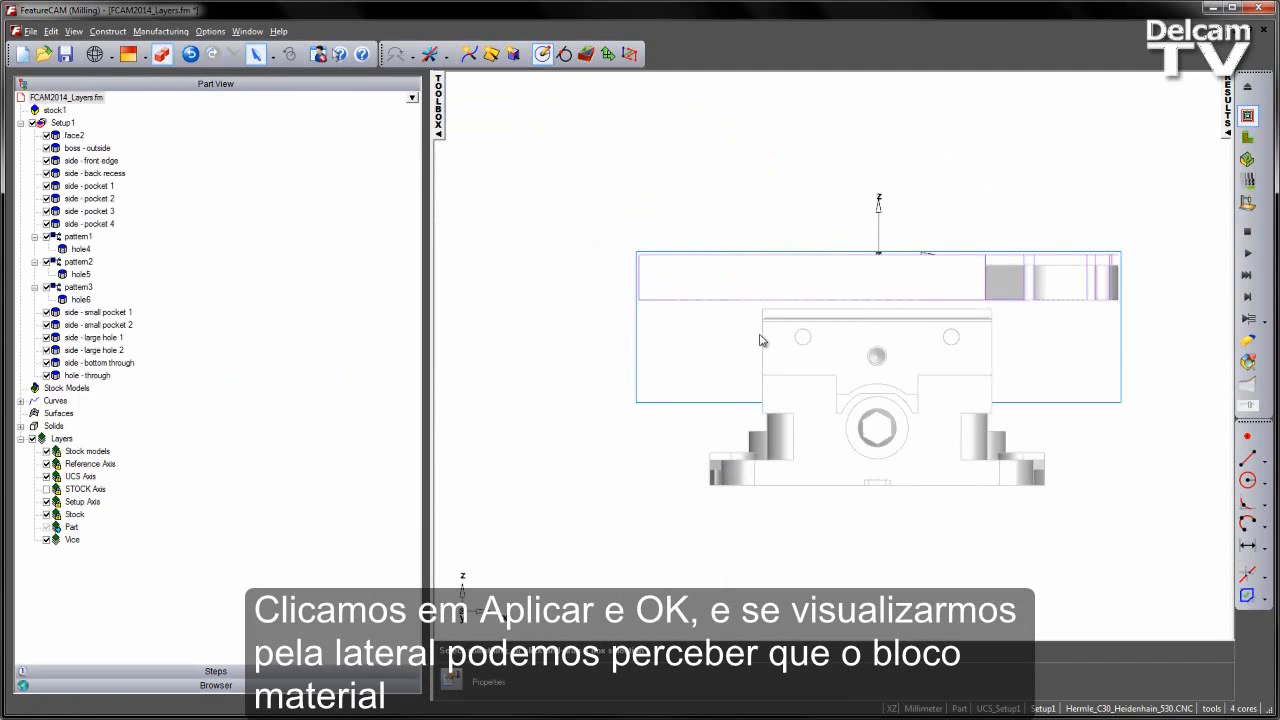
key(ctrl+4)
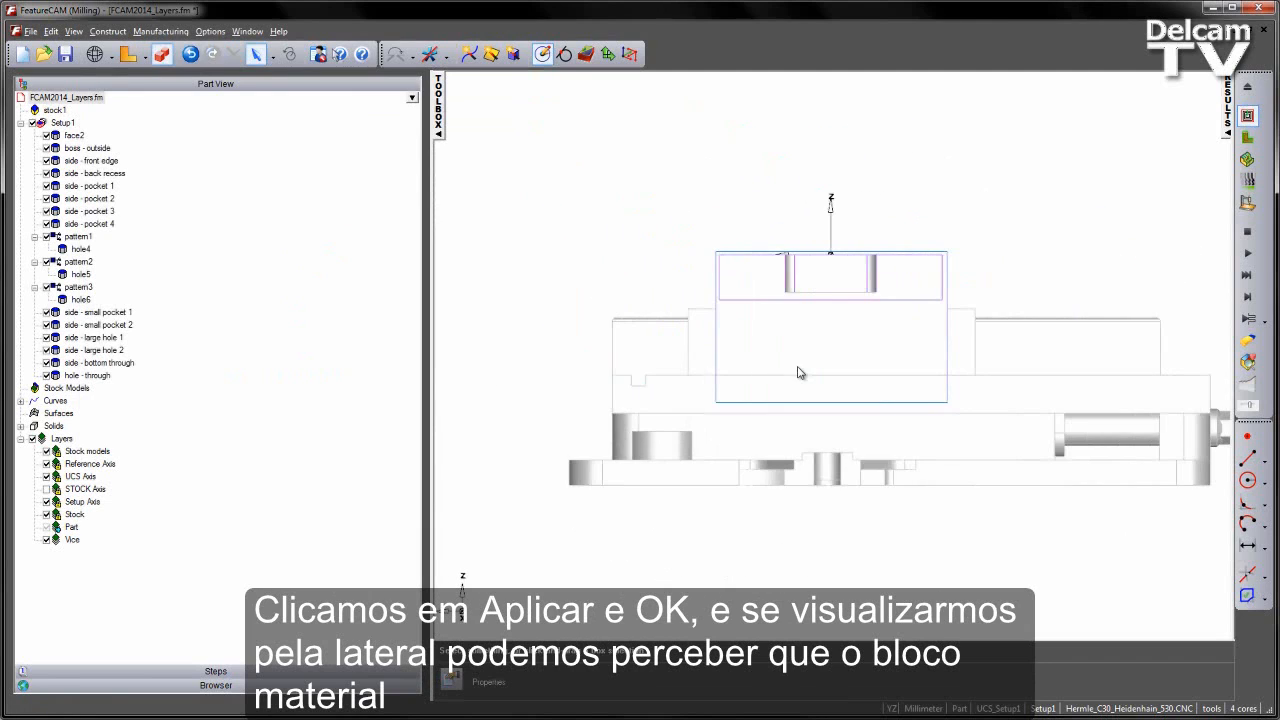
scroll(790, 371, up, 2)
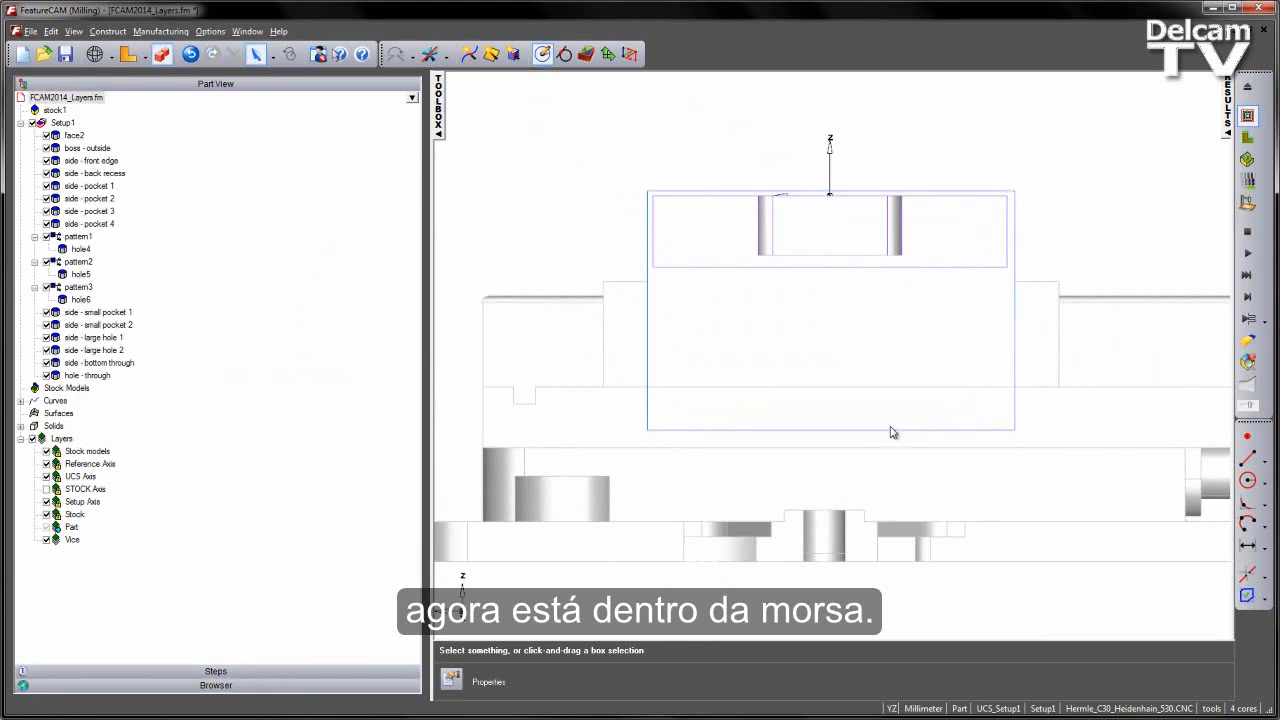
scroll(790, 407, down, 1)
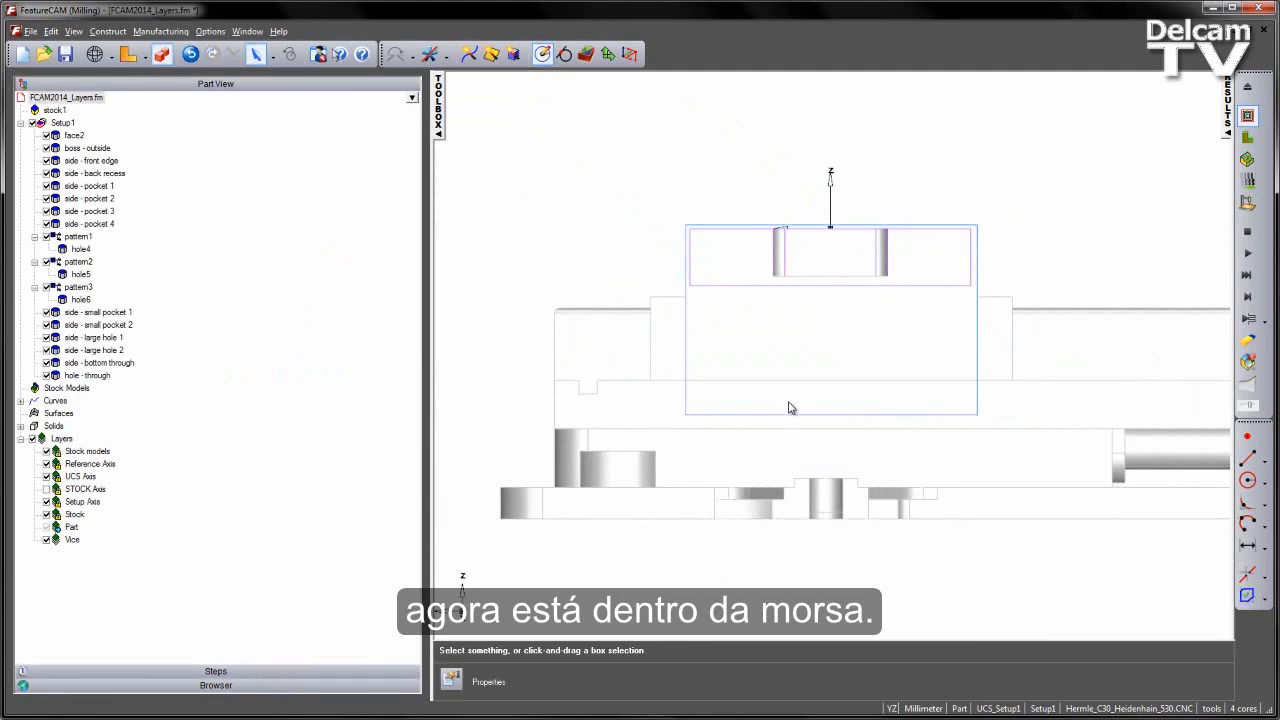
- Select the contents of the Vice layer and translate them by -18 mm in Z as a move, previewing before applying
middle_drag(603, 328, 735, 351)
scroll(740, 311, down, 2)
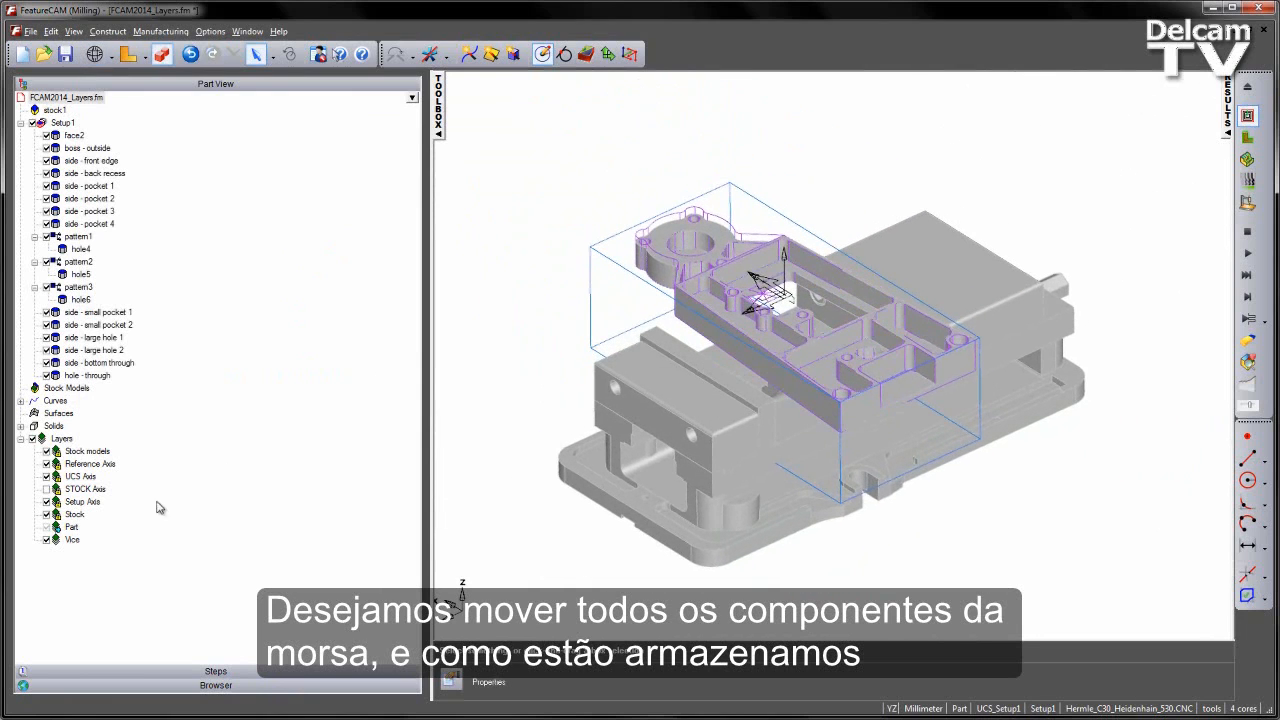
right_click(74, 541)
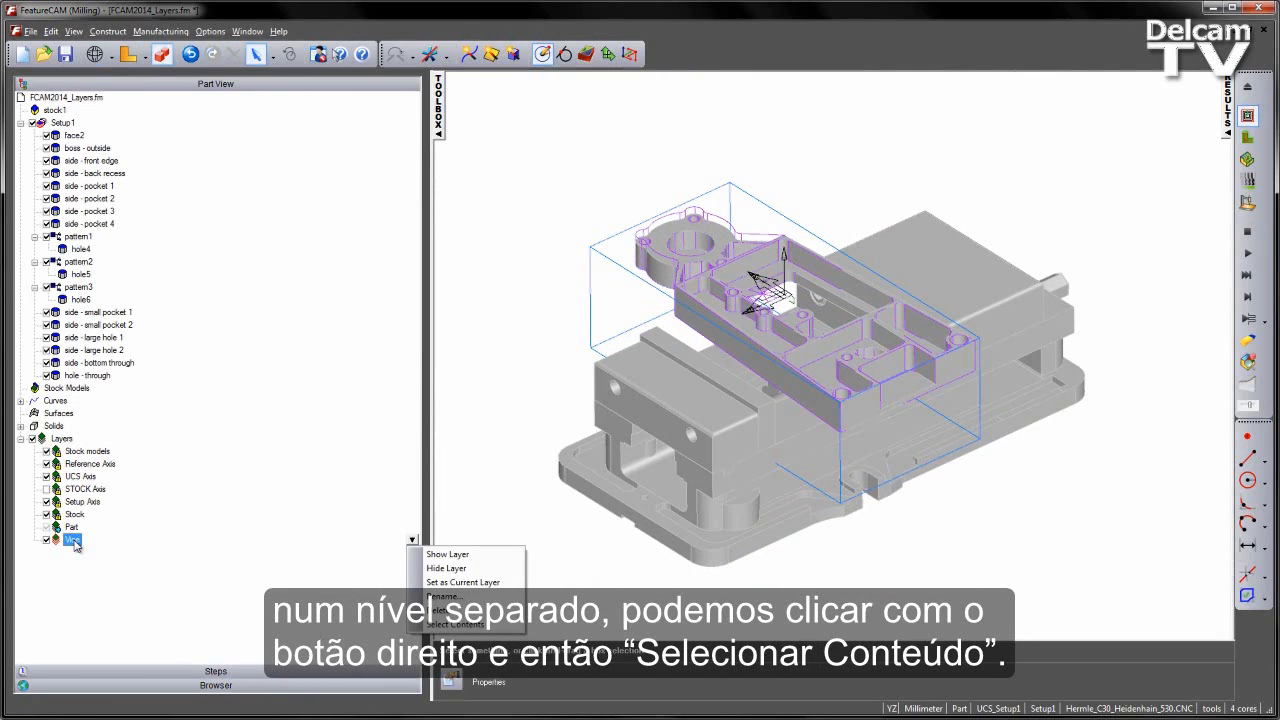
click(470, 625)
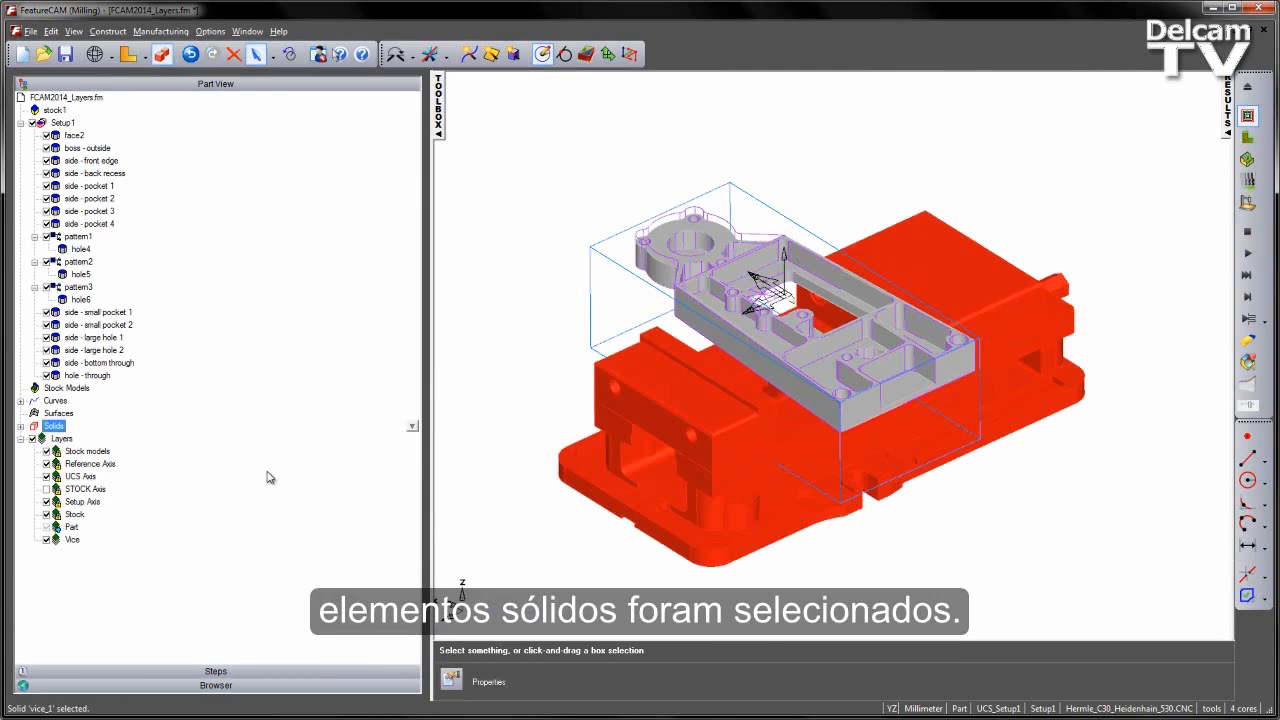
click(289, 55)
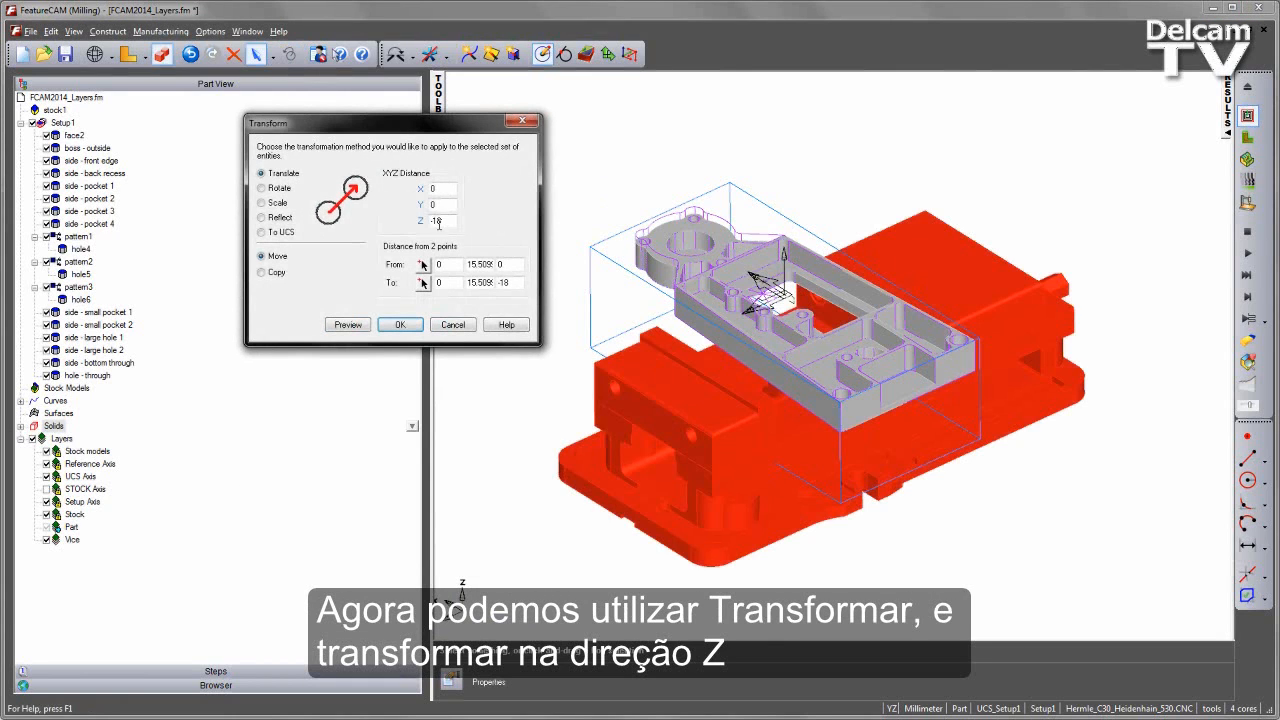
click(350, 326)
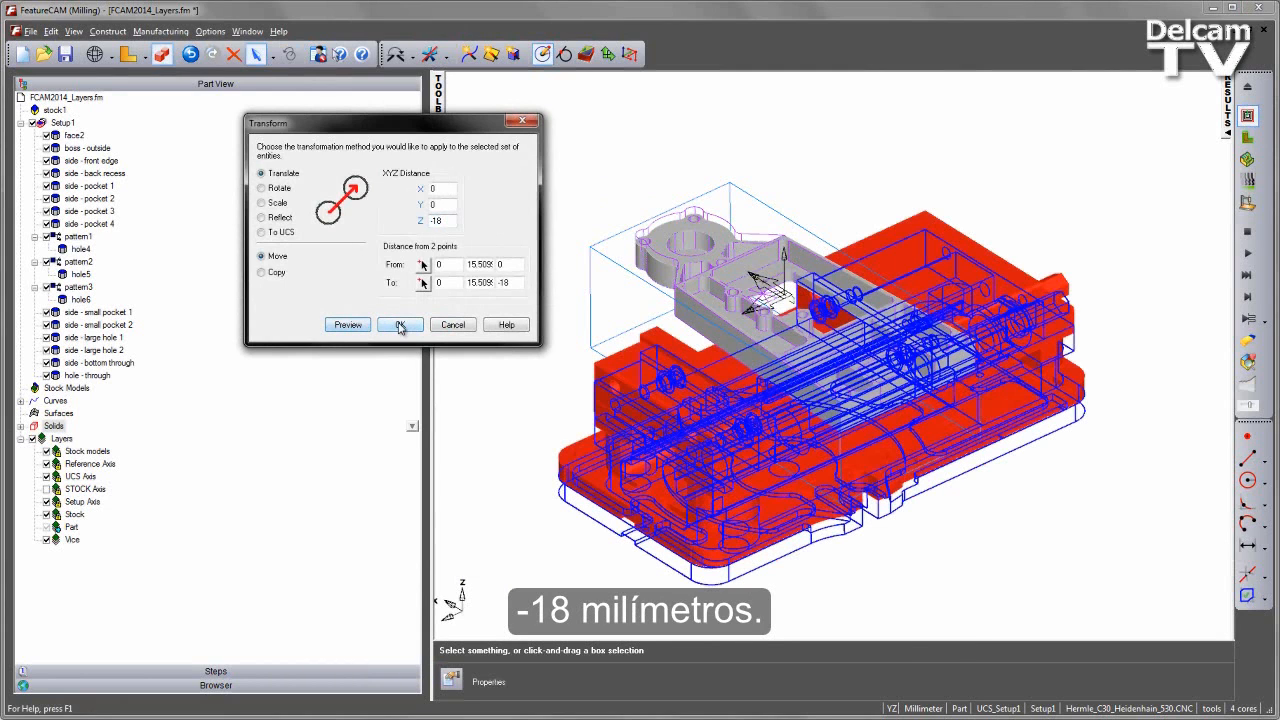
click(399, 326)
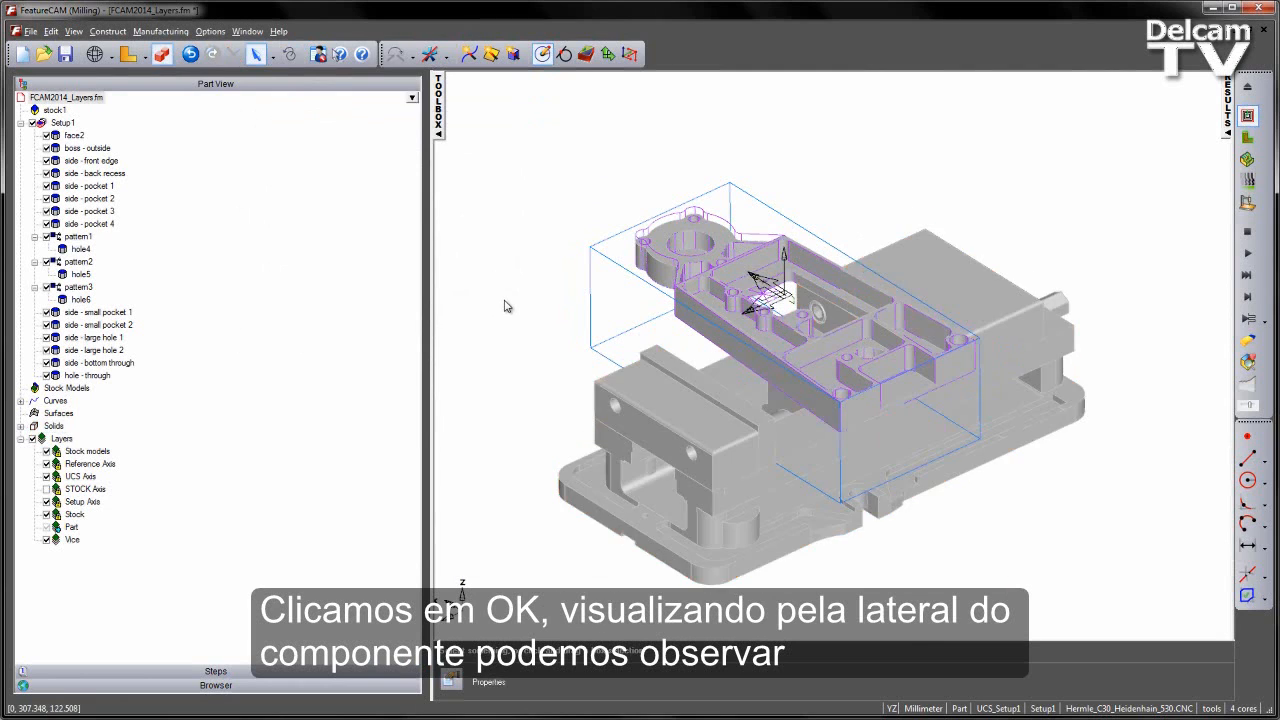
- Examine the fit between the thickened stock and the lowered vice from the side and in an isometric view
key(ctrl+6)
scroll(833, 380, up, 3)
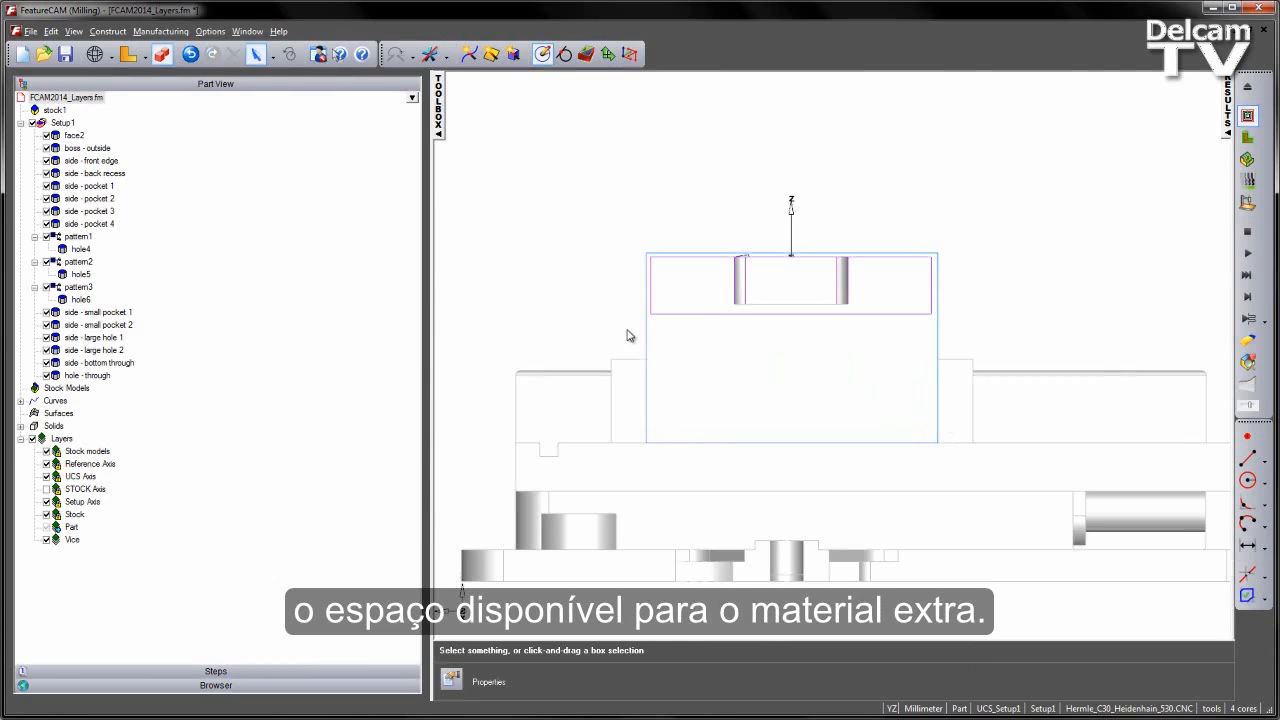
middle_drag(624, 324, 868, 514)
scroll(623, 374, down, 3)
middle_drag(623, 374, 660, 312)
scroll(713, 317, up, 2)
scroll(674, 332, down, 3)
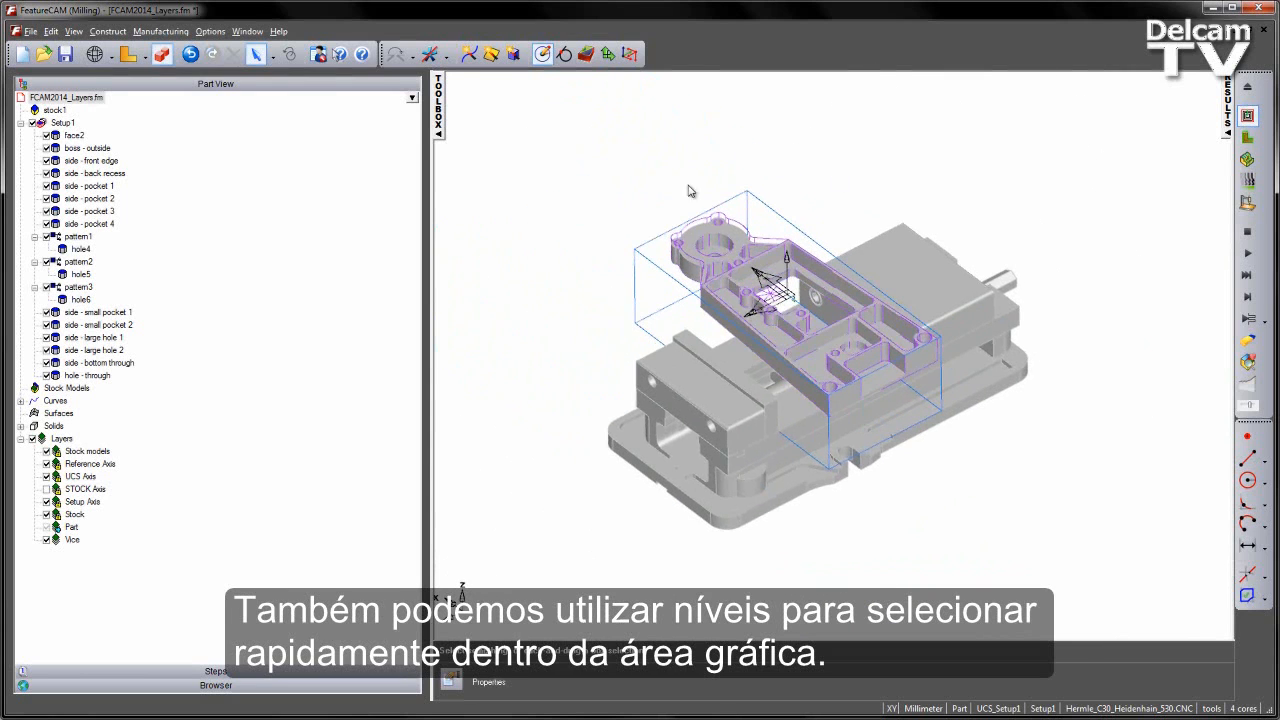
scroll(782, 455, up, 2)
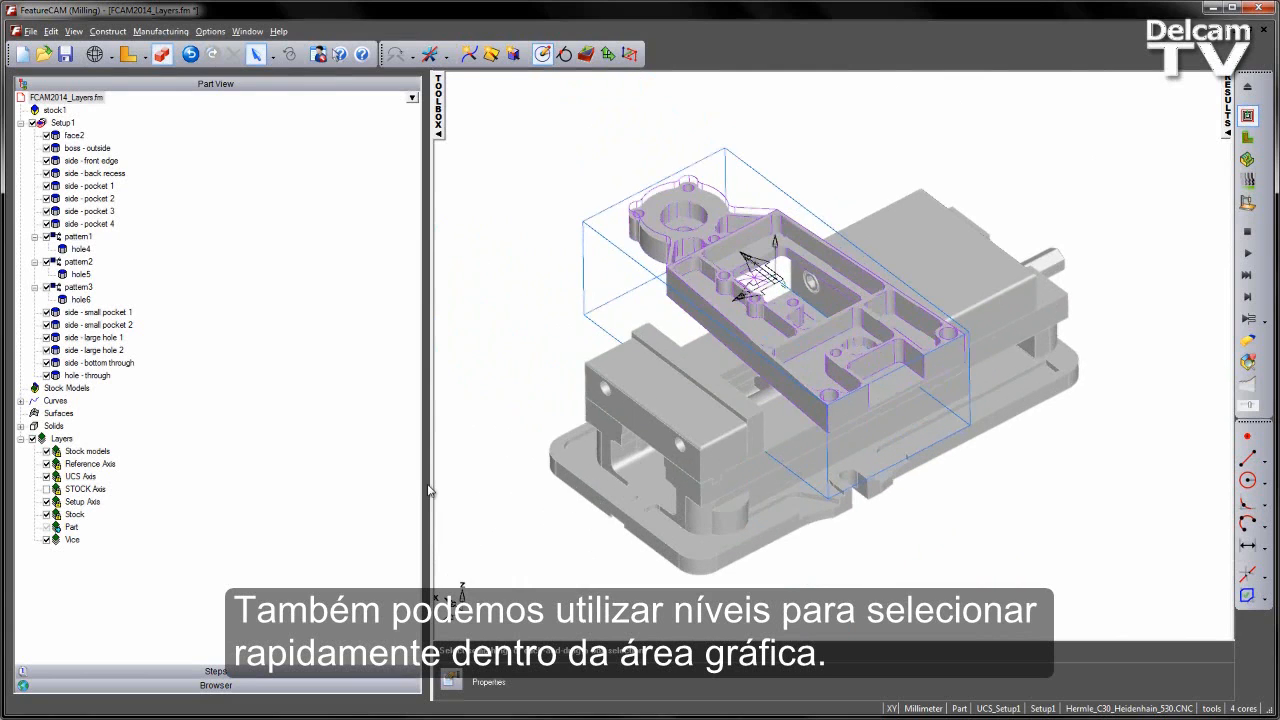
- Hide all layers, make Vice the current layer and hide the Part layer so only the vice is displayed
click(32, 439)
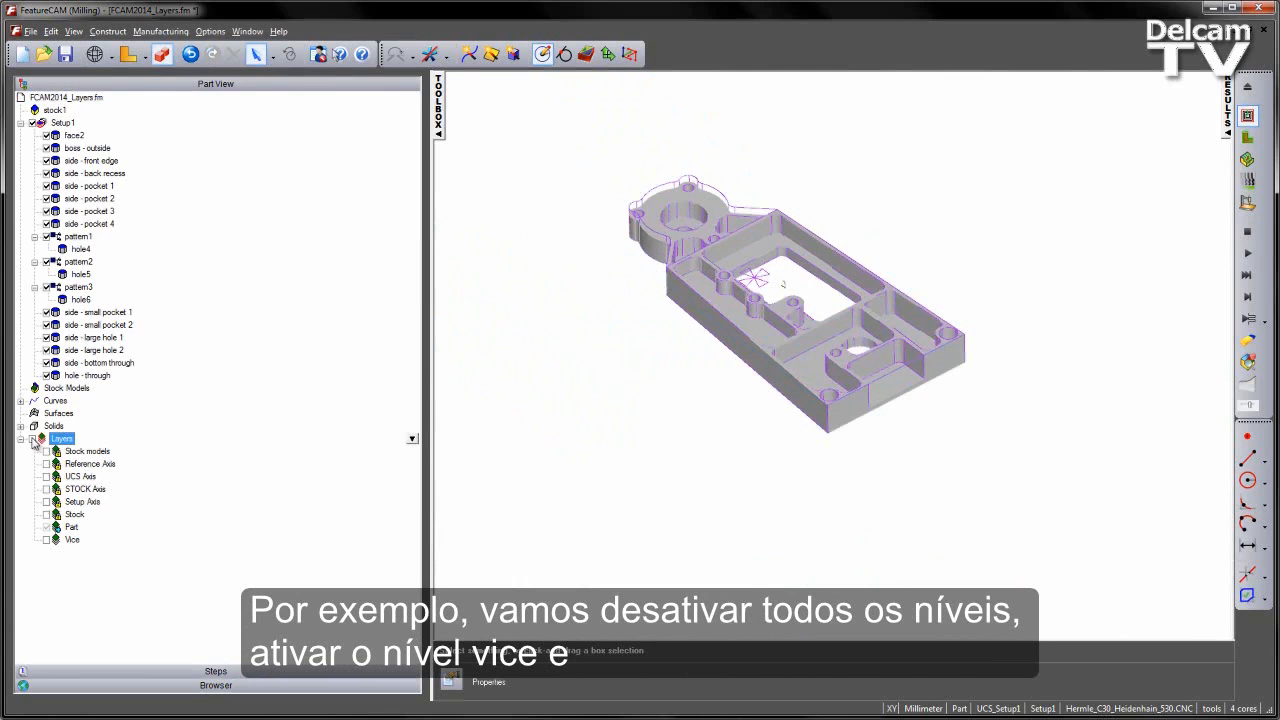
click(57, 540)
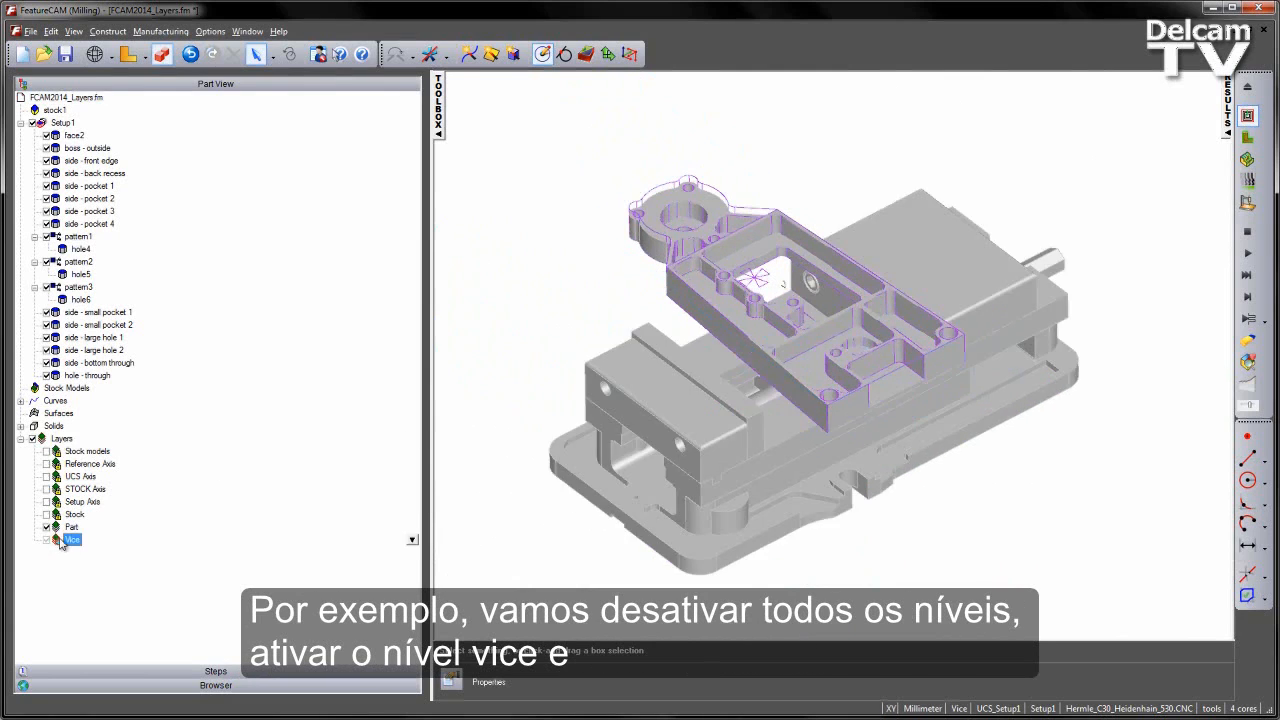
click(46, 527)
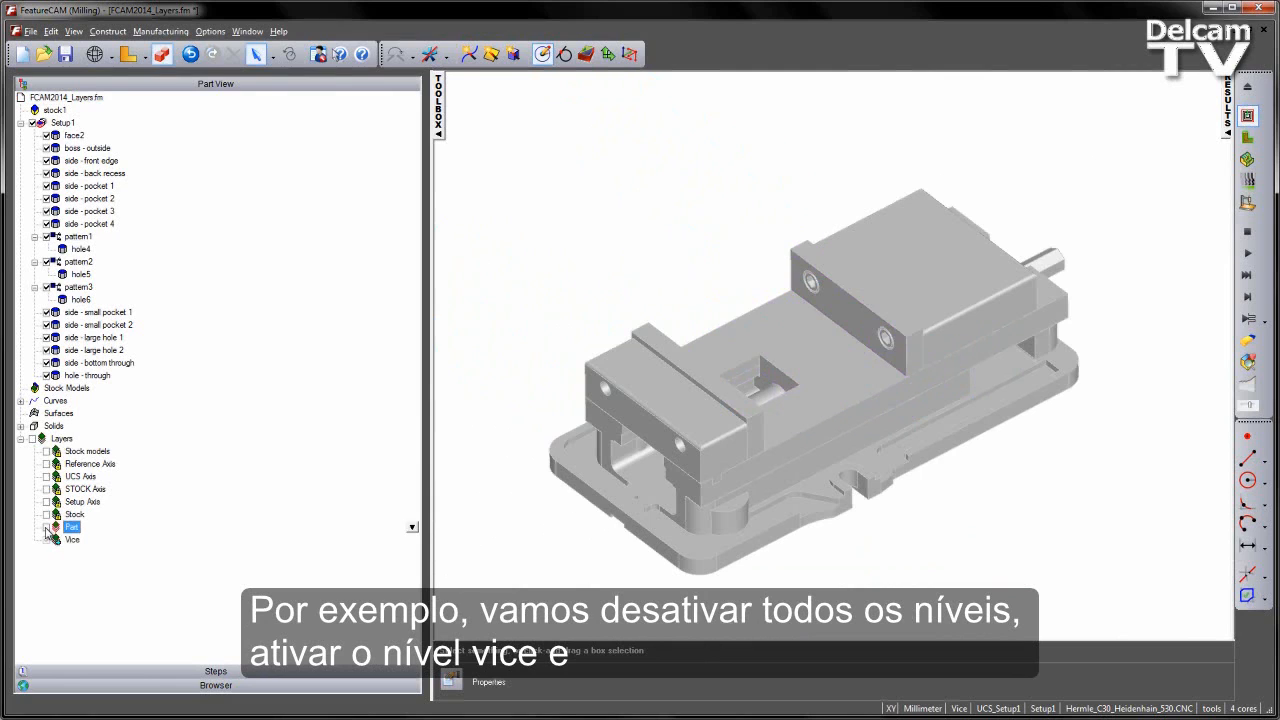
- Select all the displayed vice solids and set them to be used as clamps
click(621, 258)
key(ctrl+a)
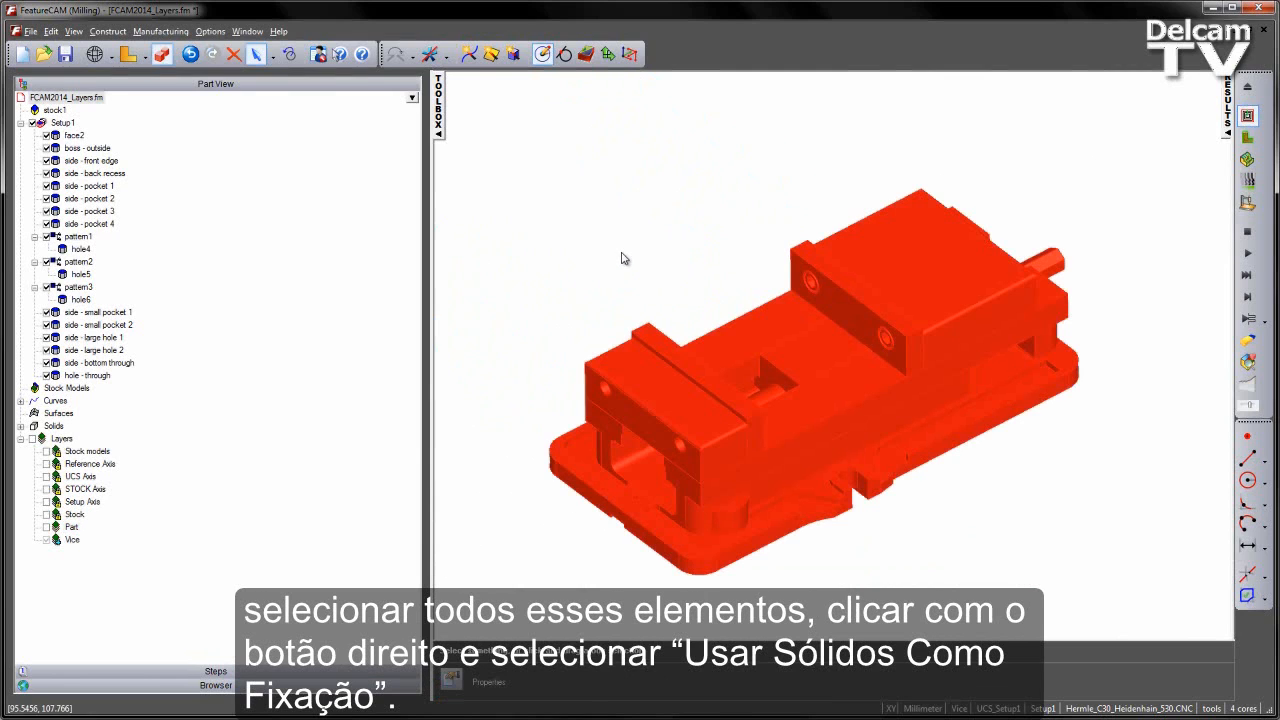
right_click(668, 351)
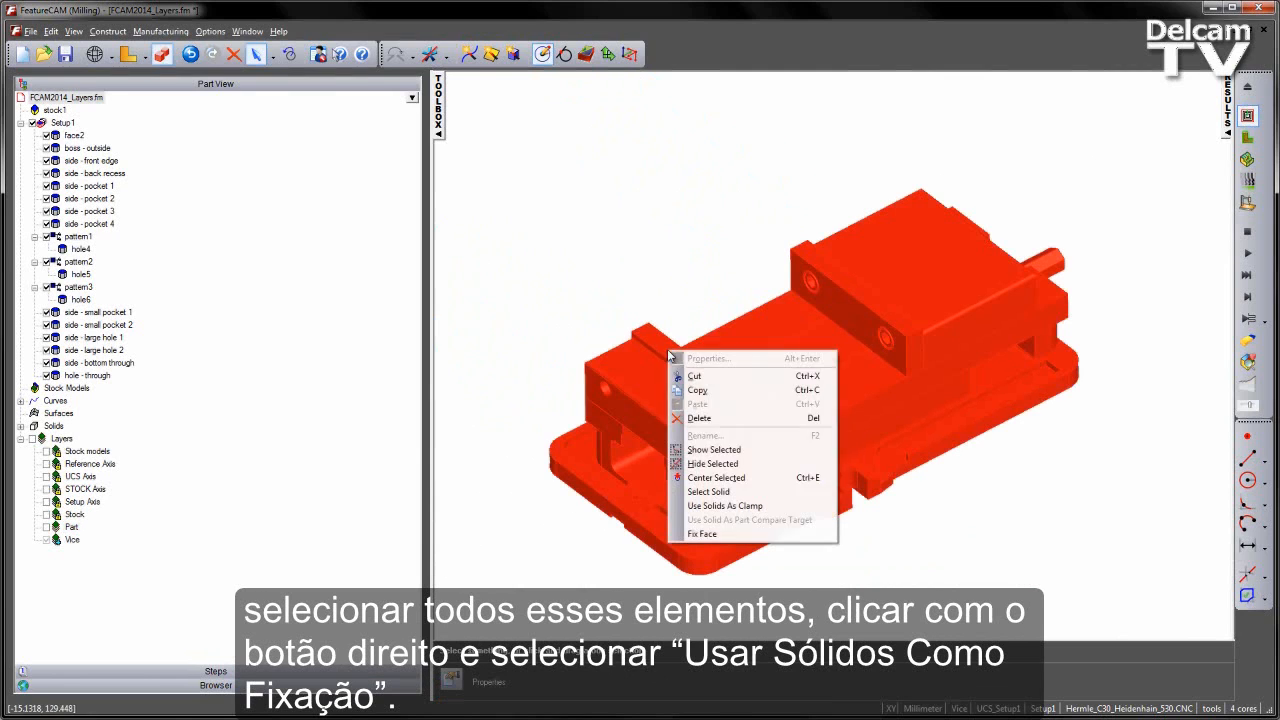
click(757, 508)
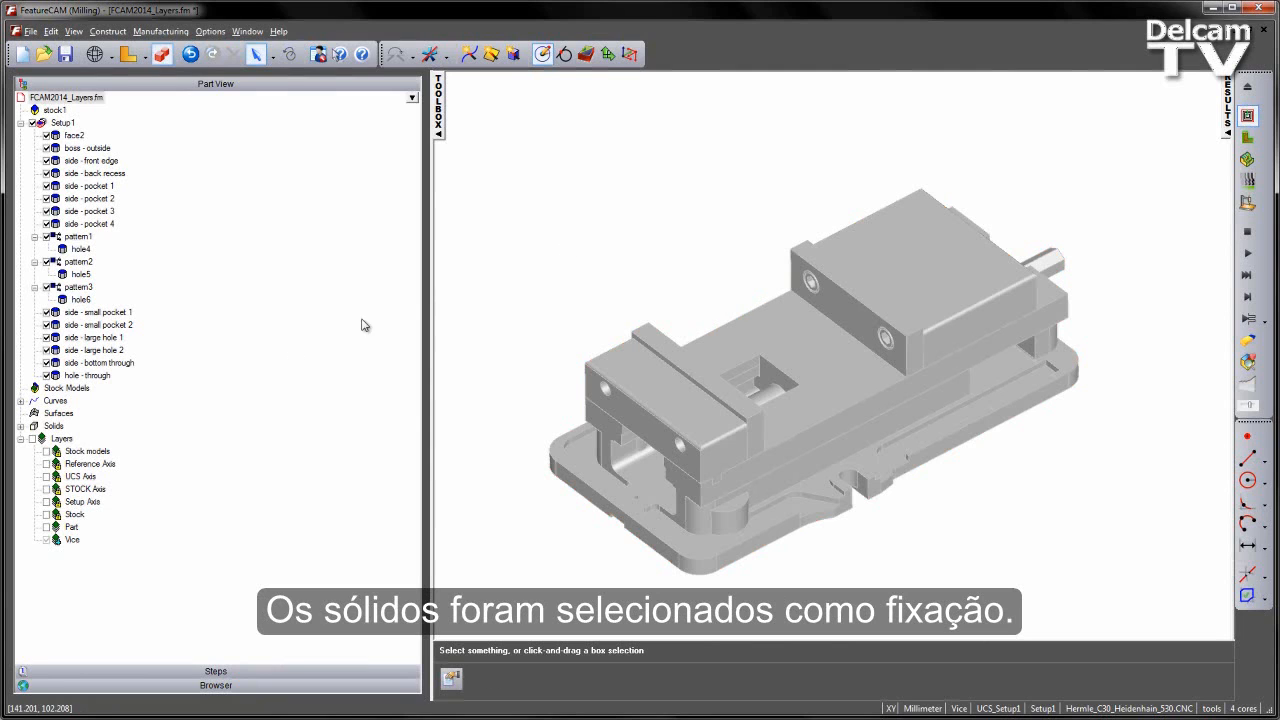
- Show all layers again except STOCK Axis
click(33, 440)
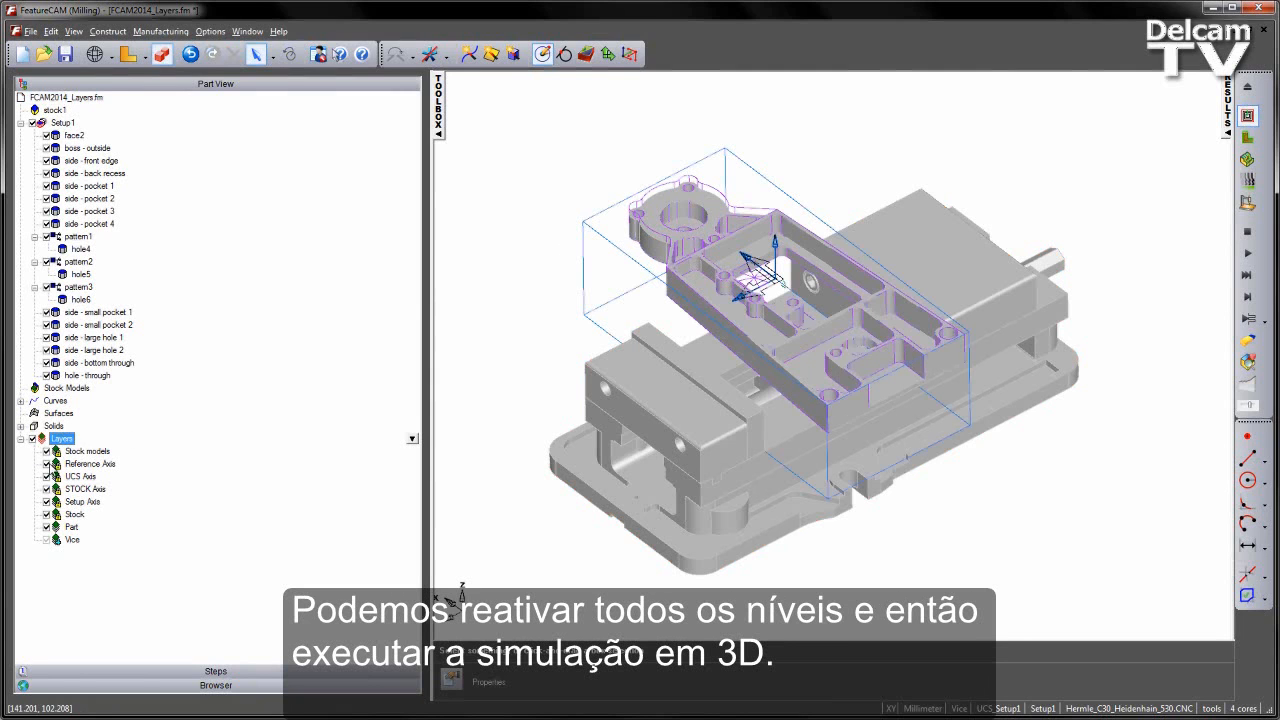
click(47, 490)
- Run a 3D simulation of the machining with the part and vice in view
middle_drag(647, 376, 714, 420)
scroll(716, 418, up, 2)
shift+middle_drag(775, 359, 809, 343)
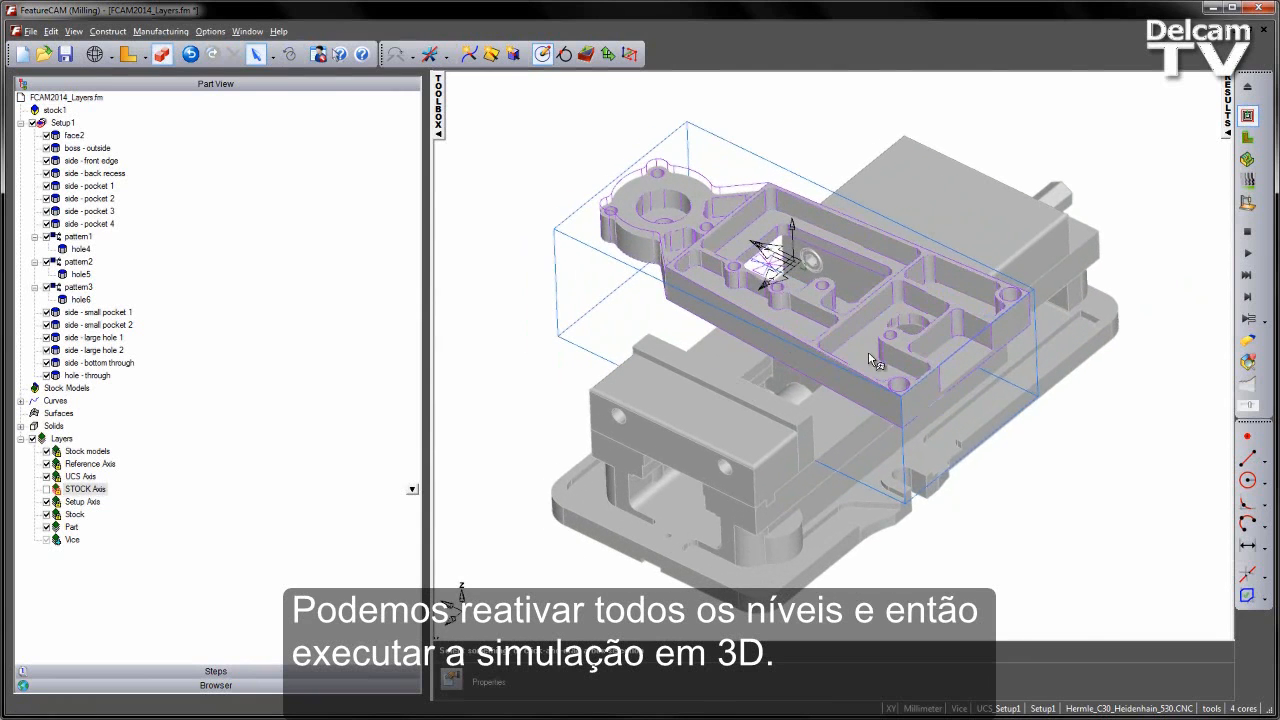
click(1247, 158)
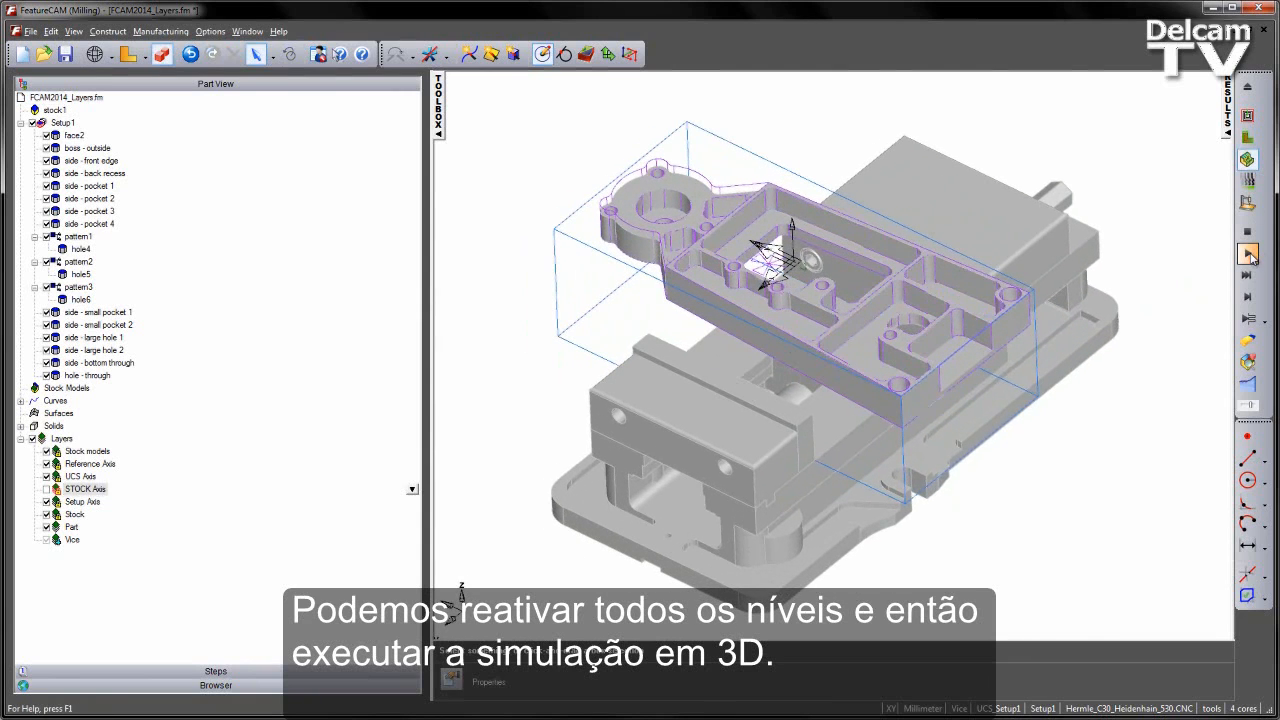
click(1249, 256)
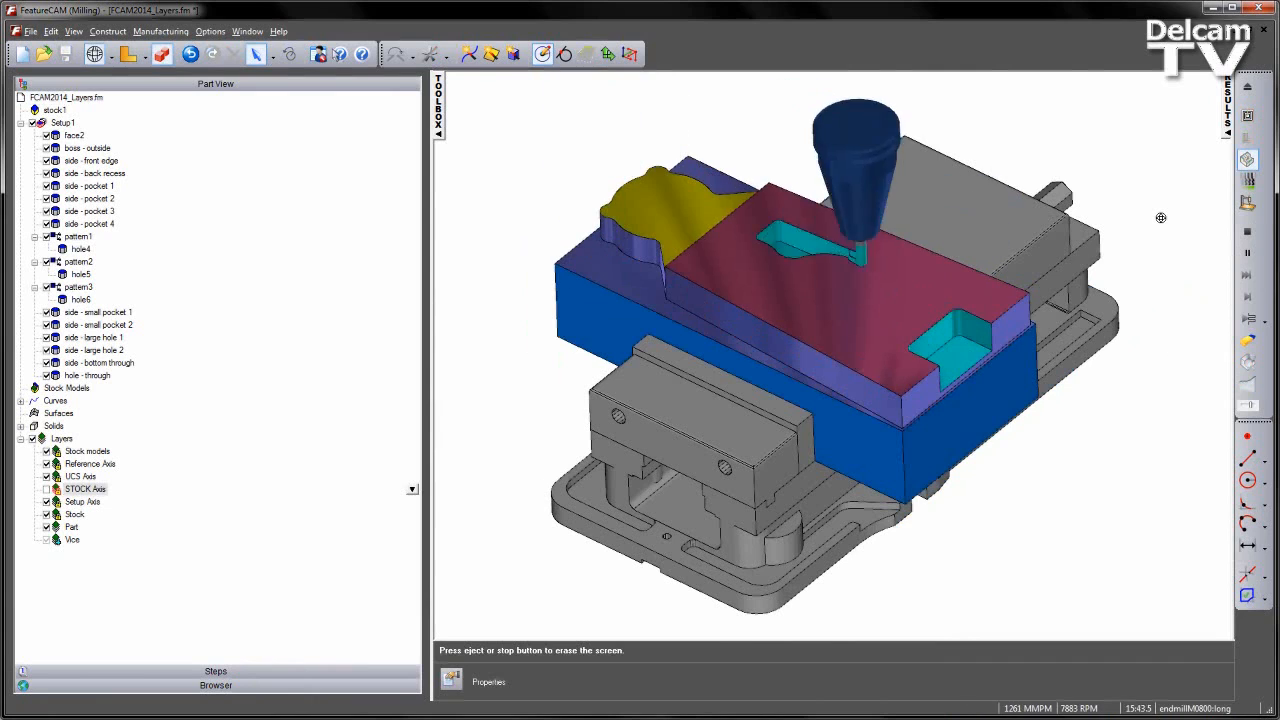